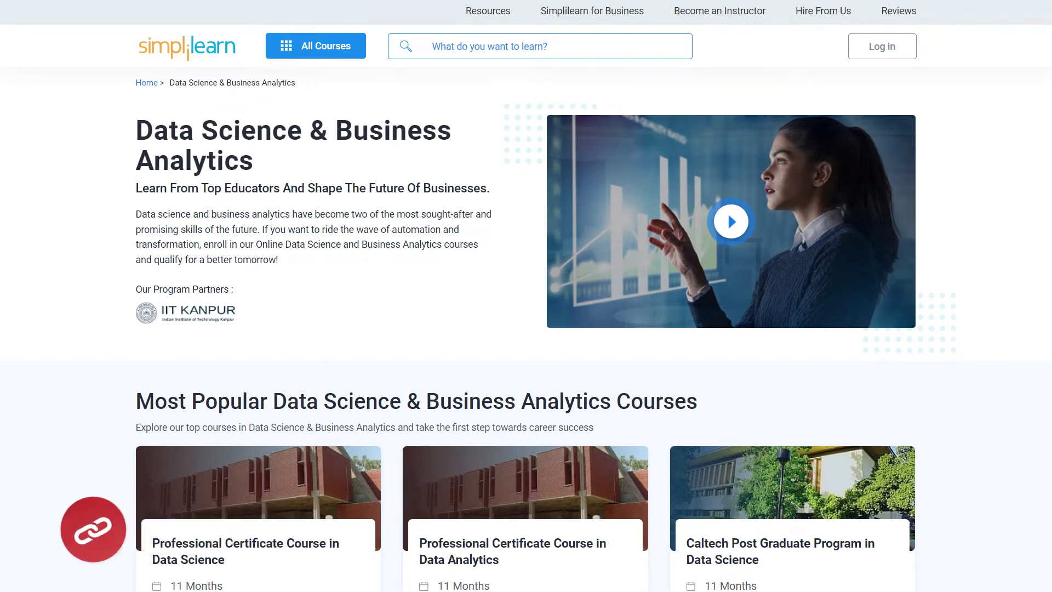
- Scroll down through the Atlassian Jira Software download page
{"action": "scroll", "coordinate": [170, 530], "scroll_direction": "down", "scroll_amount": 1}
{"action": "scroll", "coordinate": [170, 529], "scroll_direction": "down", "scroll_amount": 3}
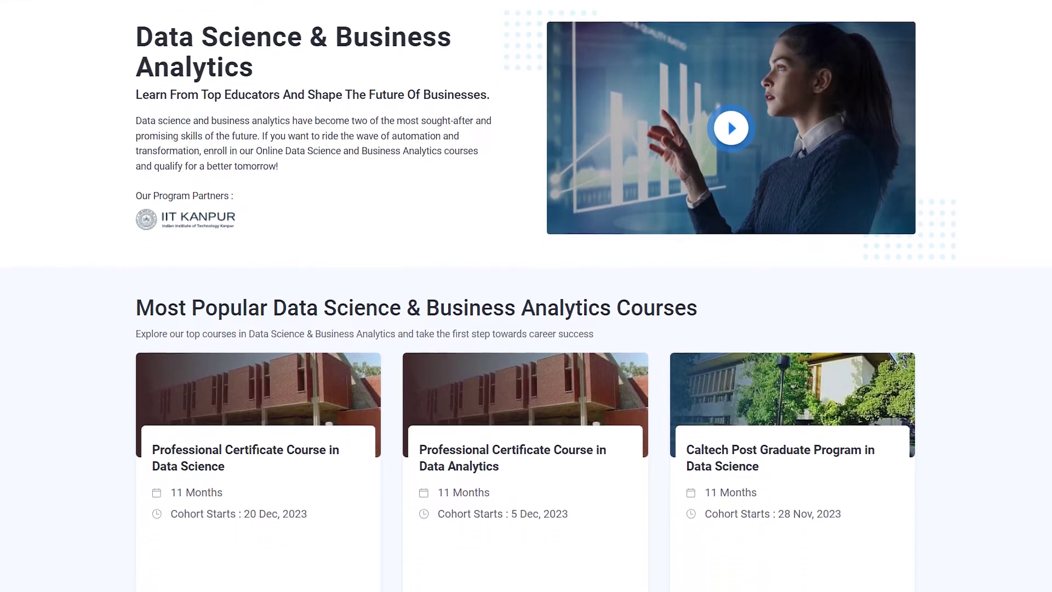
{"action": "scroll", "coordinate": [526, 296], "scroll_direction": "down", "scroll_amount": 3}
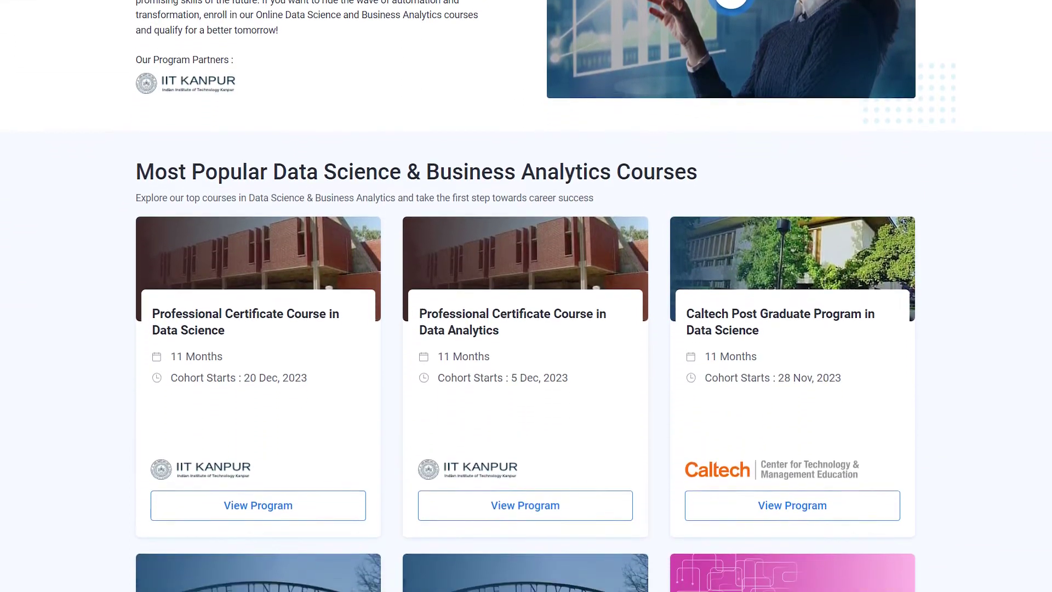
{"action": "scroll", "coordinate": [526, 295], "scroll_direction": "down", "scroll_amount": 3}
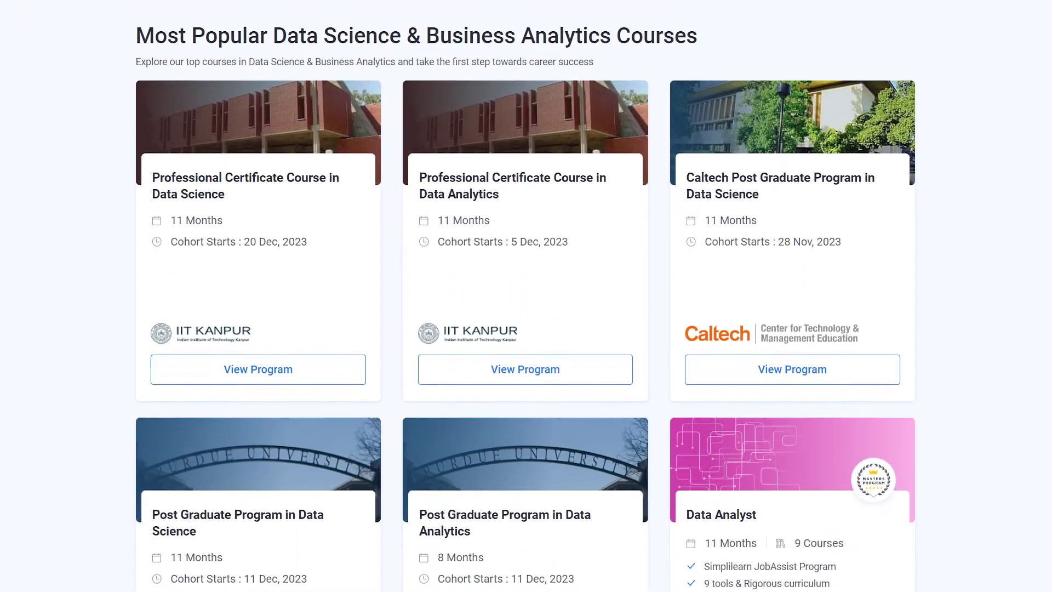
{"action": "scroll", "coordinate": [526, 296], "scroll_direction": "down", "scroll_amount": 3}
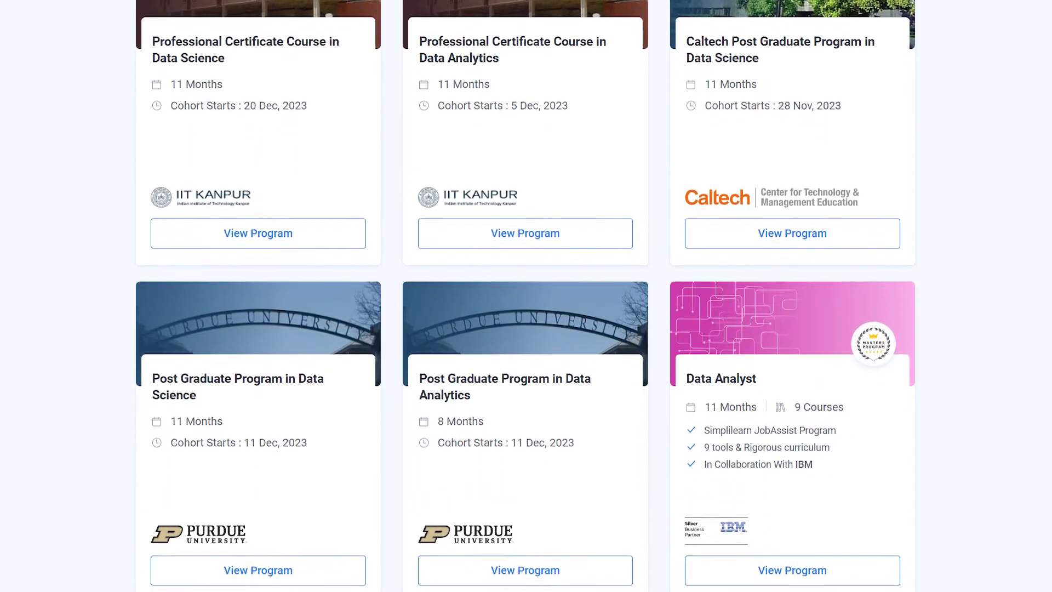
{"action": "scroll", "coordinate": [526, 296], "scroll_direction": "down", "scroll_amount": 3}
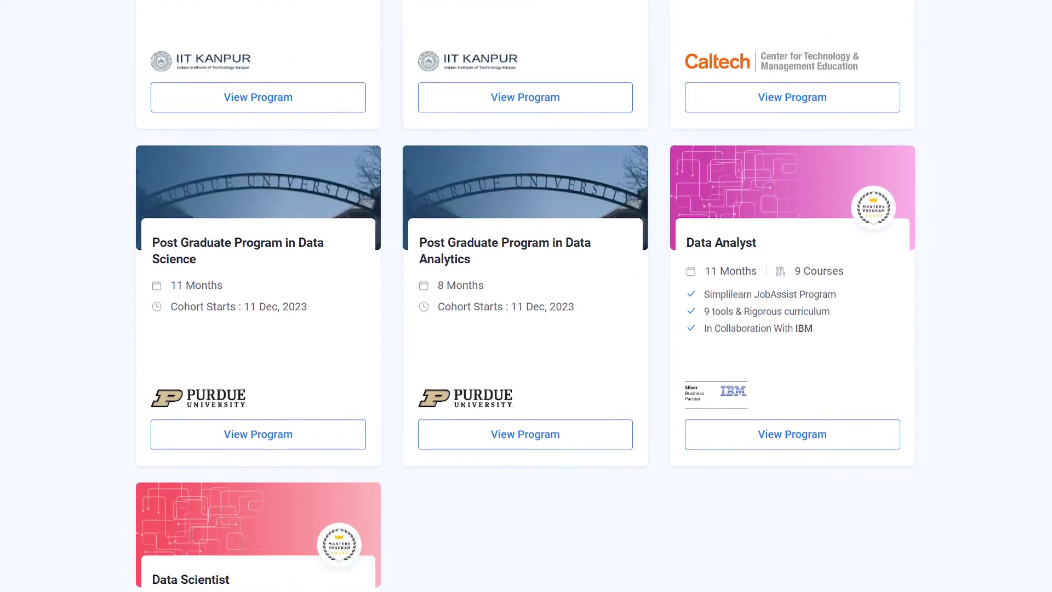
{"action": "scroll", "coordinate": [526, 296], "scroll_direction": "down", "scroll_amount": 3}
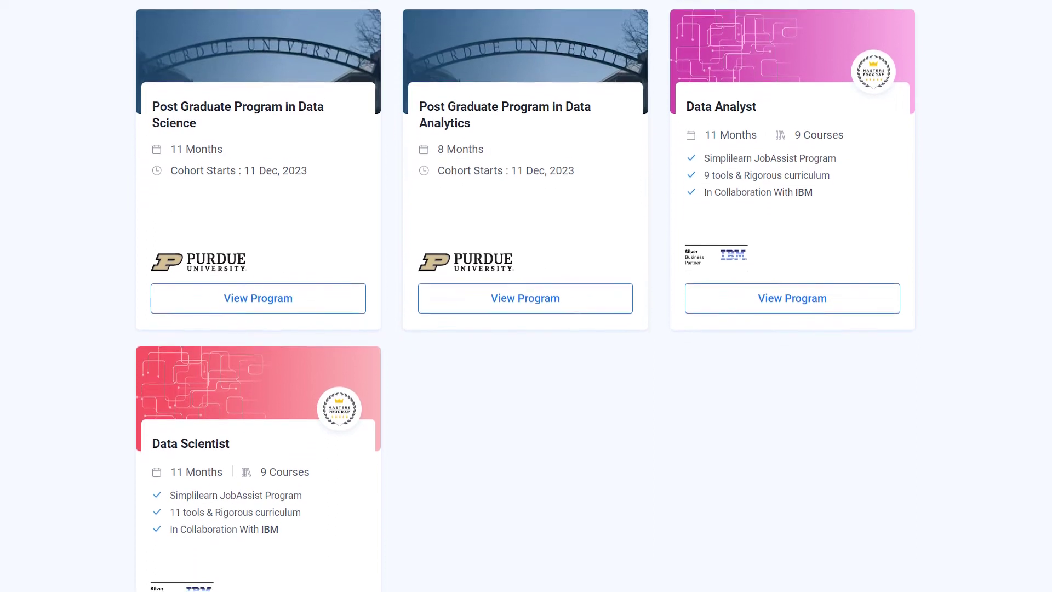
{"action": "scroll", "coordinate": [526, 296], "scroll_direction": "down", "scroll_amount": 3}
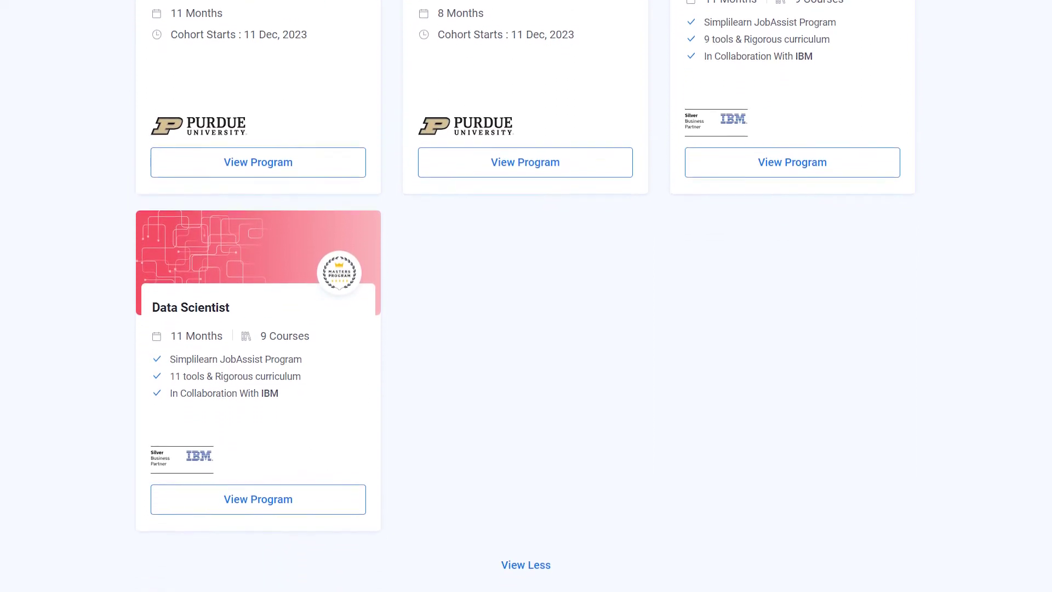
{"action": "scroll", "coordinate": [526, 296], "scroll_direction": "down", "scroll_amount": 3}
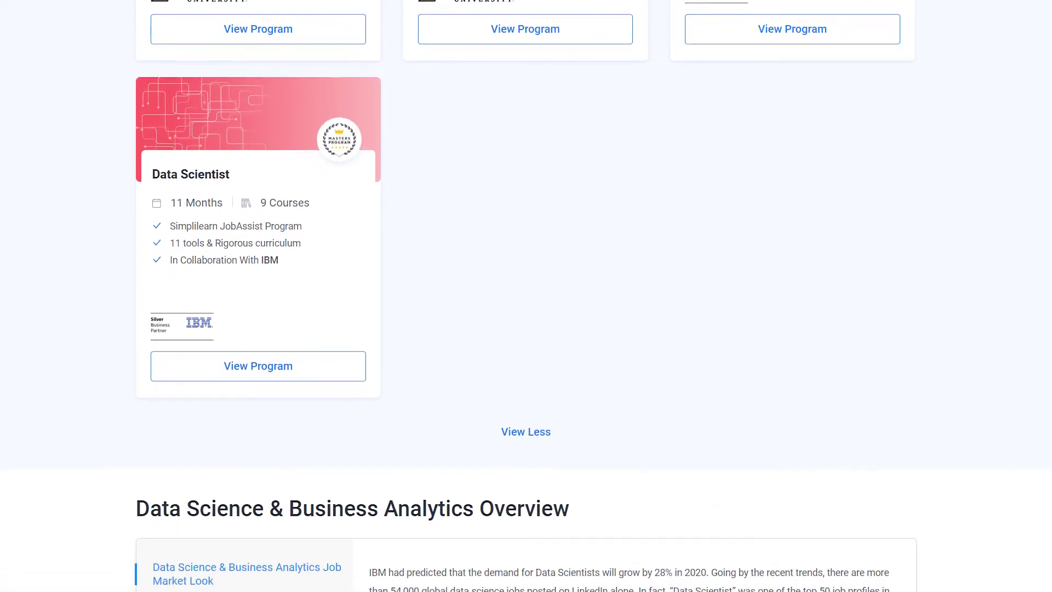
{"action": "scroll", "coordinate": [526, 296], "scroll_direction": "down", "scroll_amount": 3}
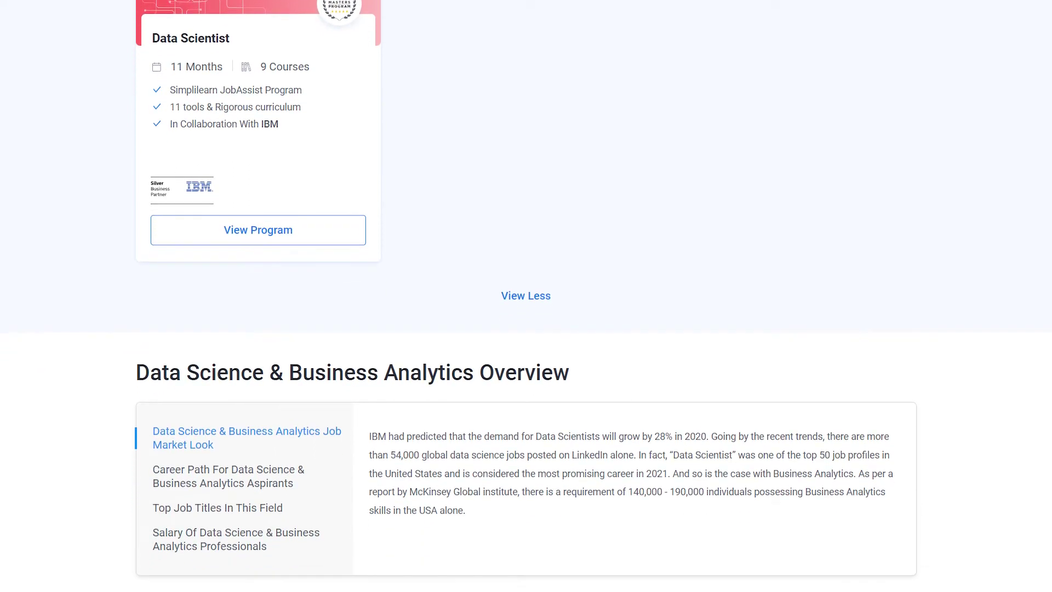
{"action": "scroll", "coordinate": [526, 296], "scroll_direction": "down", "scroll_amount": 3}
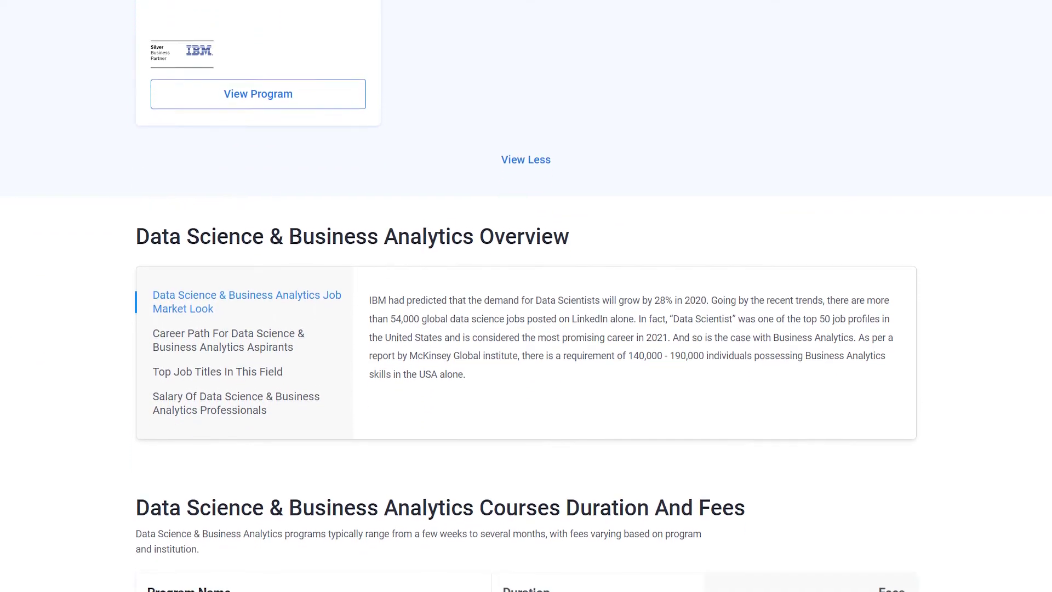
{"action": "scroll", "coordinate": [526, 296], "scroll_direction": "down", "scroll_amount": 3}
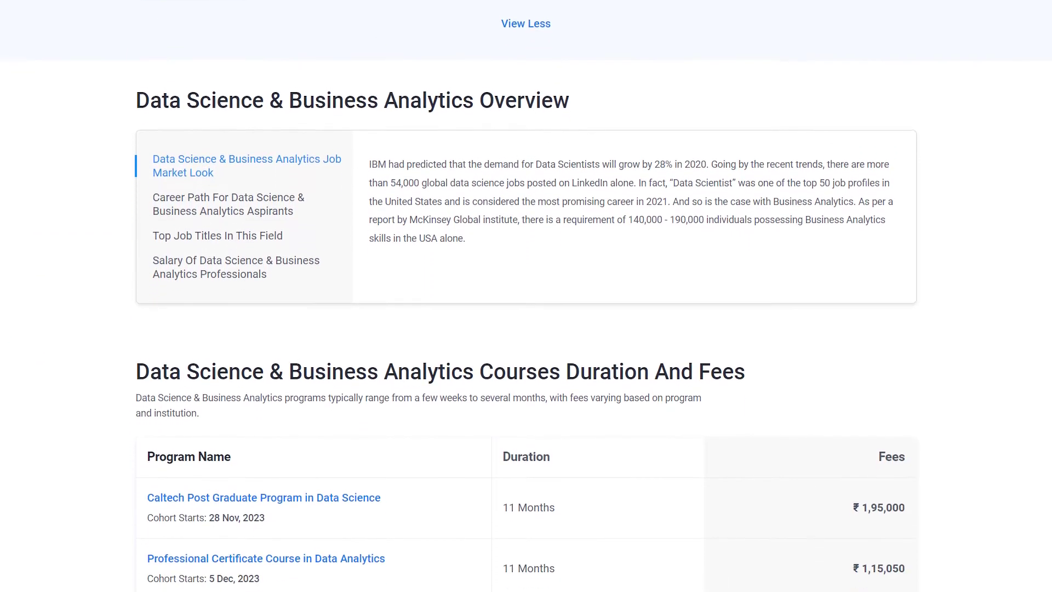
{"action": "scroll", "coordinate": [526, 296], "scroll_direction": "down", "scroll_amount": 3}
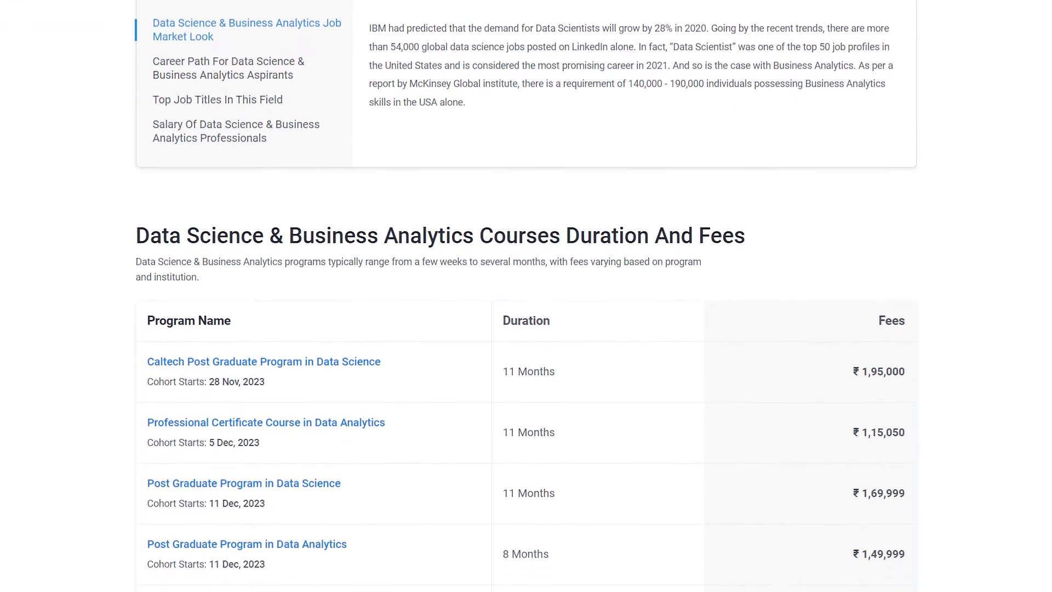
{"action": "scroll", "coordinate": [526, 296], "scroll_direction": "down", "scroll_amount": 3}
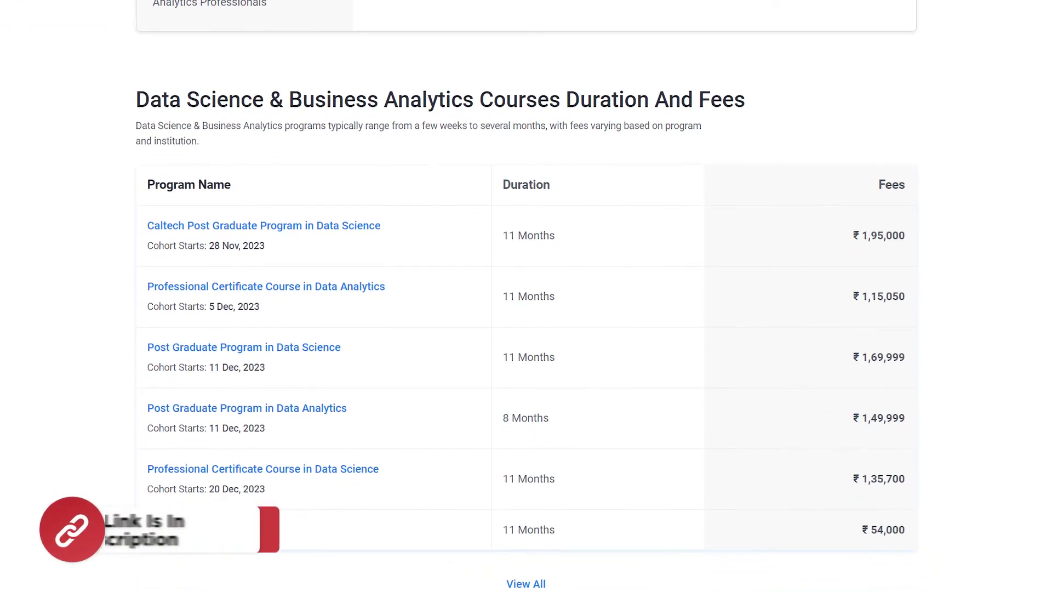
{"action": "scroll", "coordinate": [526, 296], "scroll_direction": "down", "scroll_amount": 3}
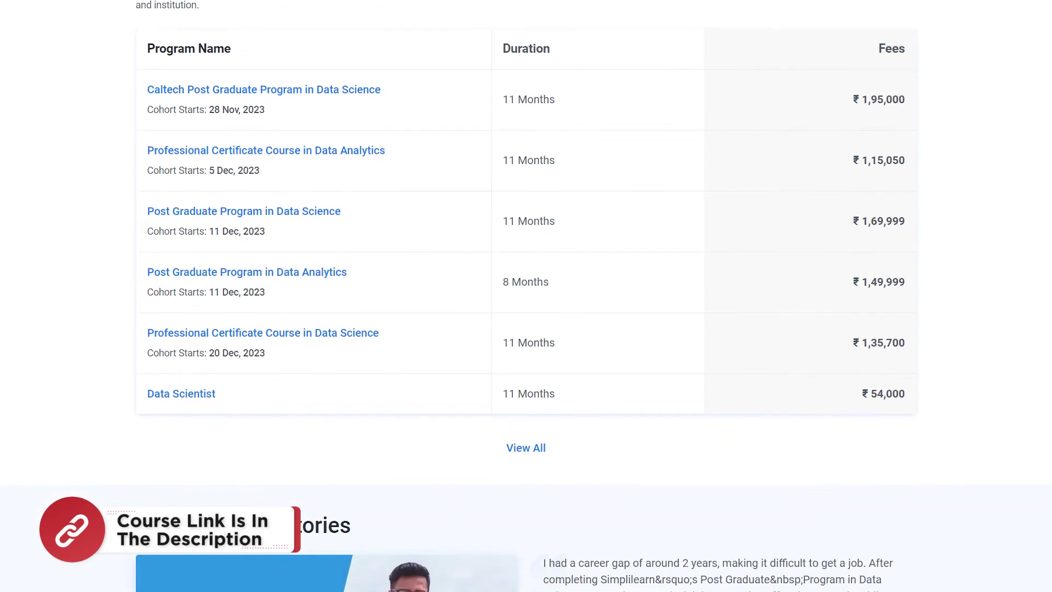
{"action": "scroll", "coordinate": [526, 295], "scroll_direction": "down", "scroll_amount": 3}
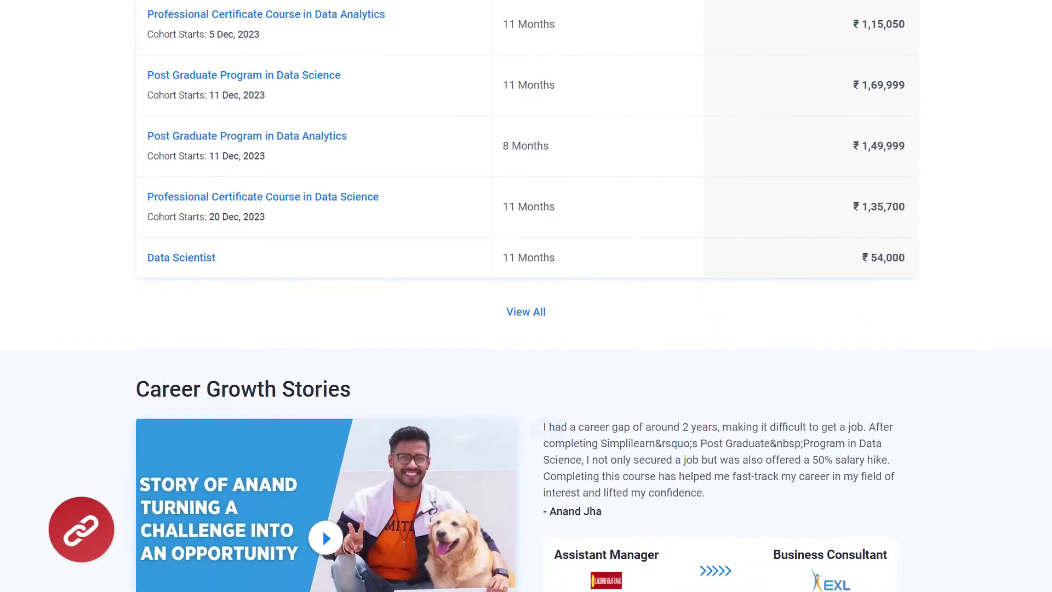
{"action": "scroll", "coordinate": [526, 296], "scroll_direction": "down", "scroll_amount": 3}
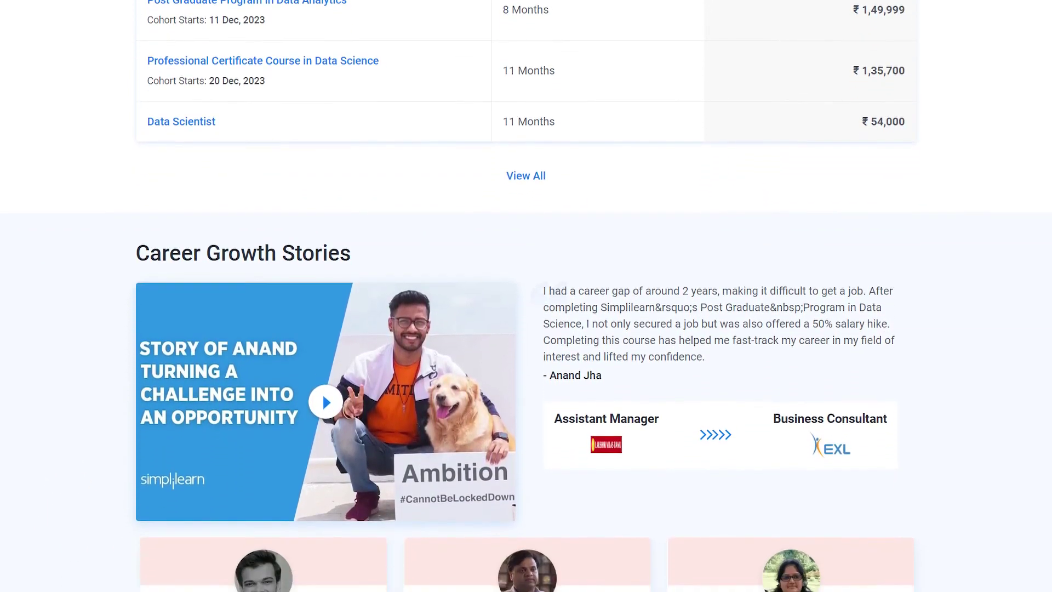
{"action": "scroll", "coordinate": [526, 296], "scroll_direction": "down", "scroll_amount": 3}
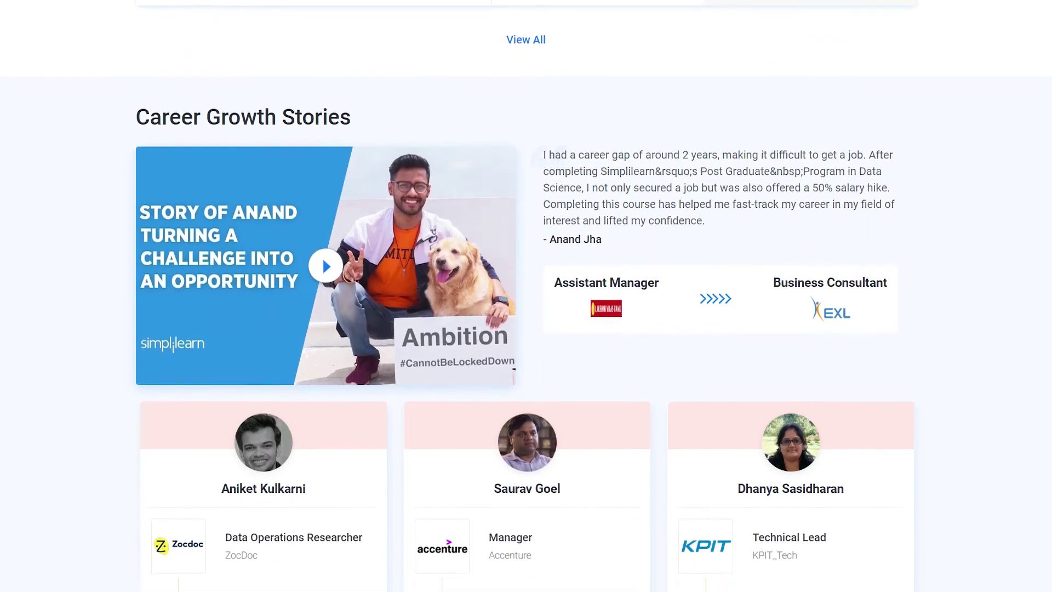
{"action": "scroll", "coordinate": [526, 296], "scroll_direction": "down", "scroll_amount": 3}
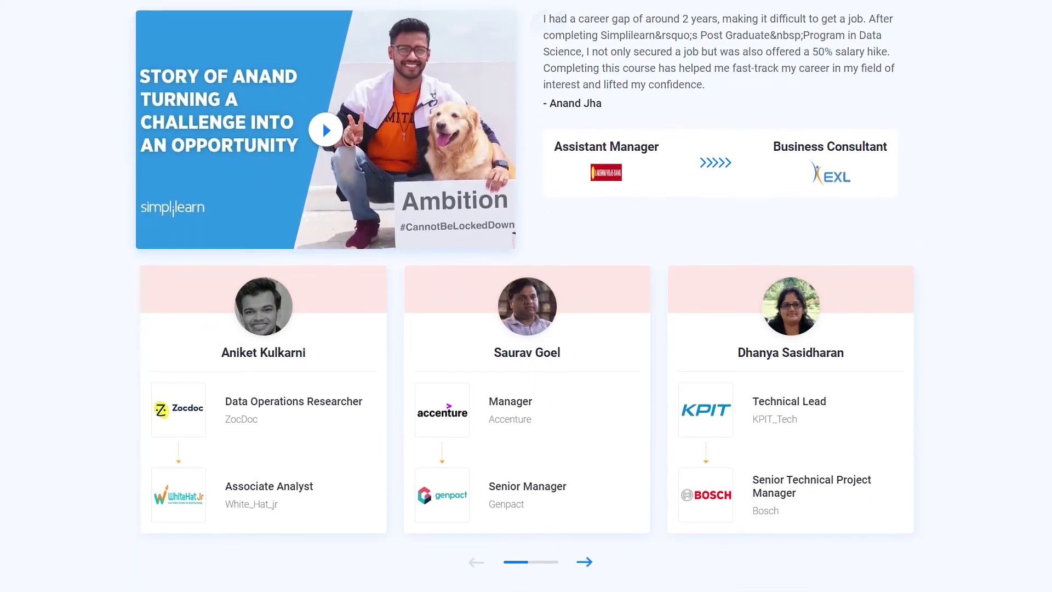
{"action": "scroll", "coordinate": [526, 296], "scroll_direction": "down", "scroll_amount": 3}
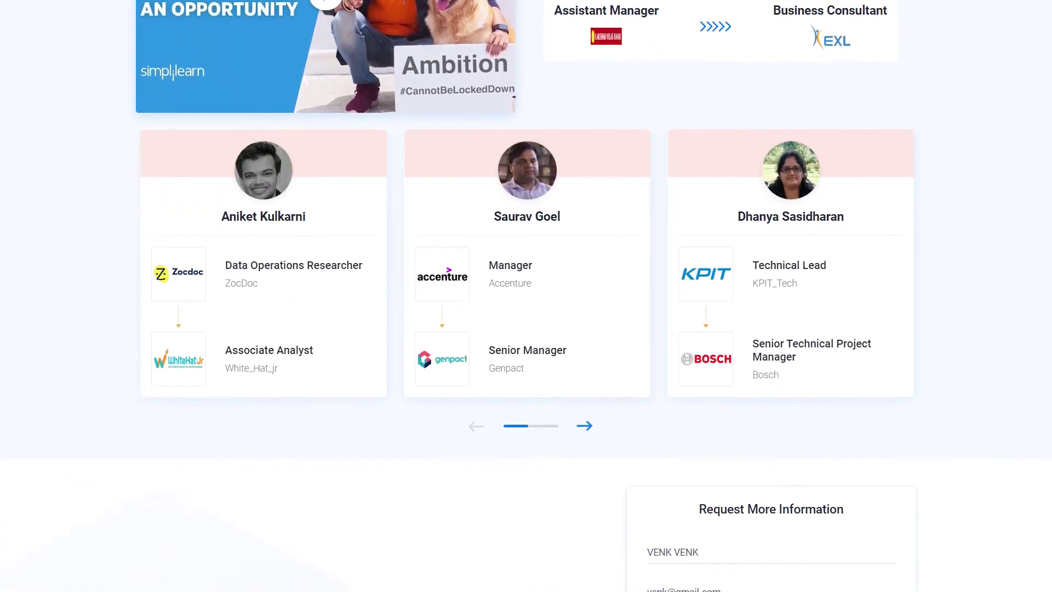
{"action": "scroll", "coordinate": [526, 296], "scroll_direction": "down", "scroll_amount": 3}
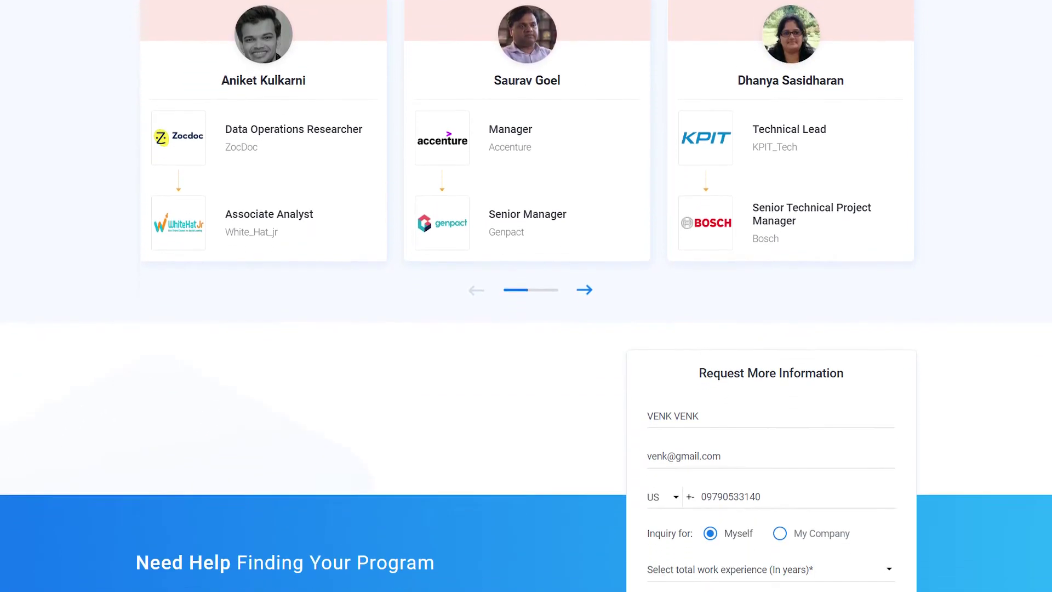
{"action": "scroll", "coordinate": [526, 296], "scroll_direction": "down", "scroll_amount": 3}
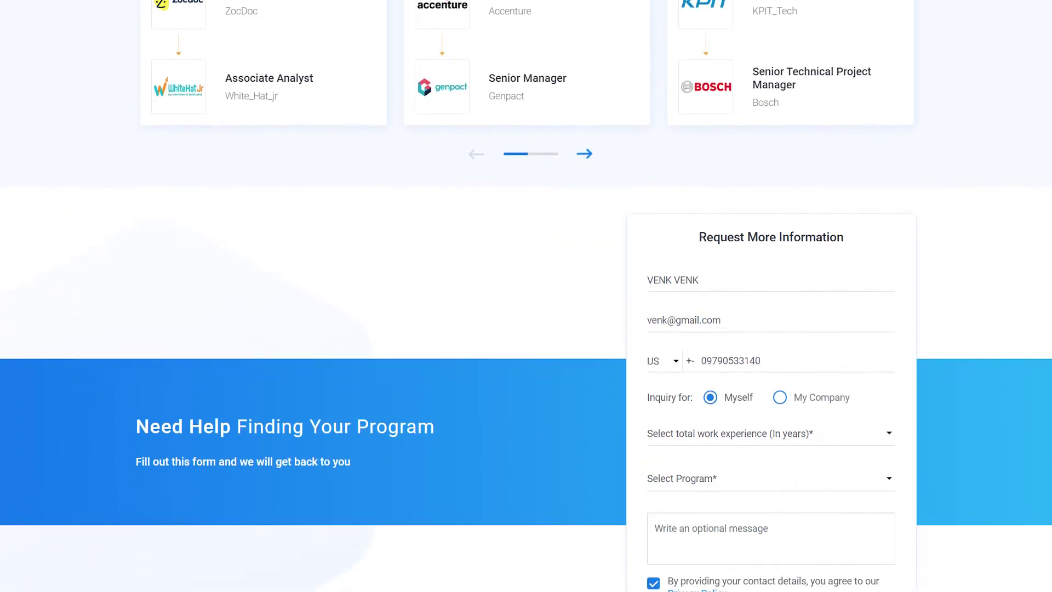
{"action": "scroll", "coordinate": [526, 296], "scroll_direction": "down", "scroll_amount": 3}
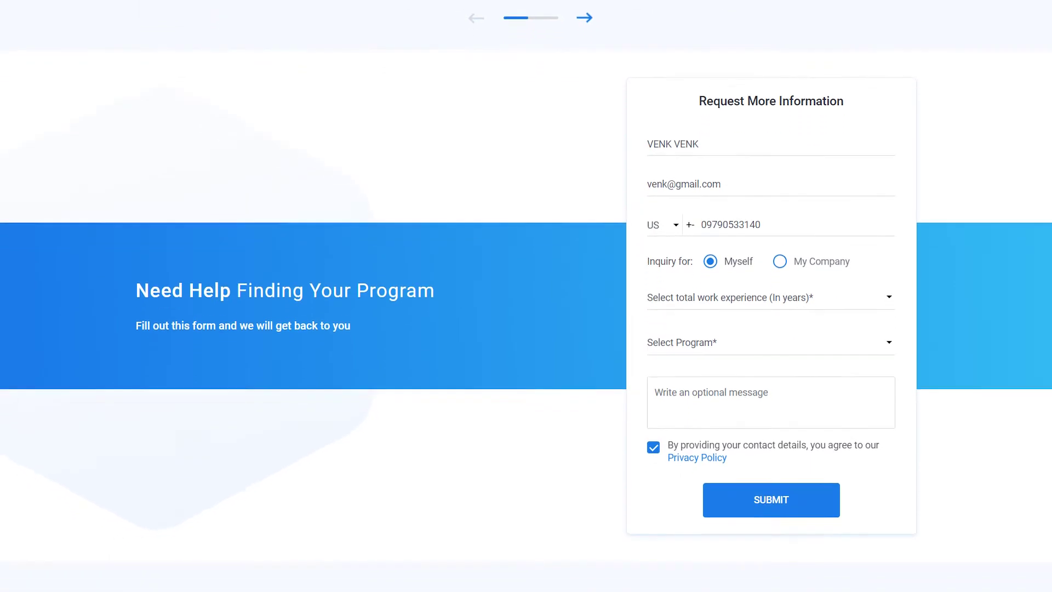
{"action": "scroll", "coordinate": [526, 296], "scroll_direction": "down", "scroll_amount": 3}
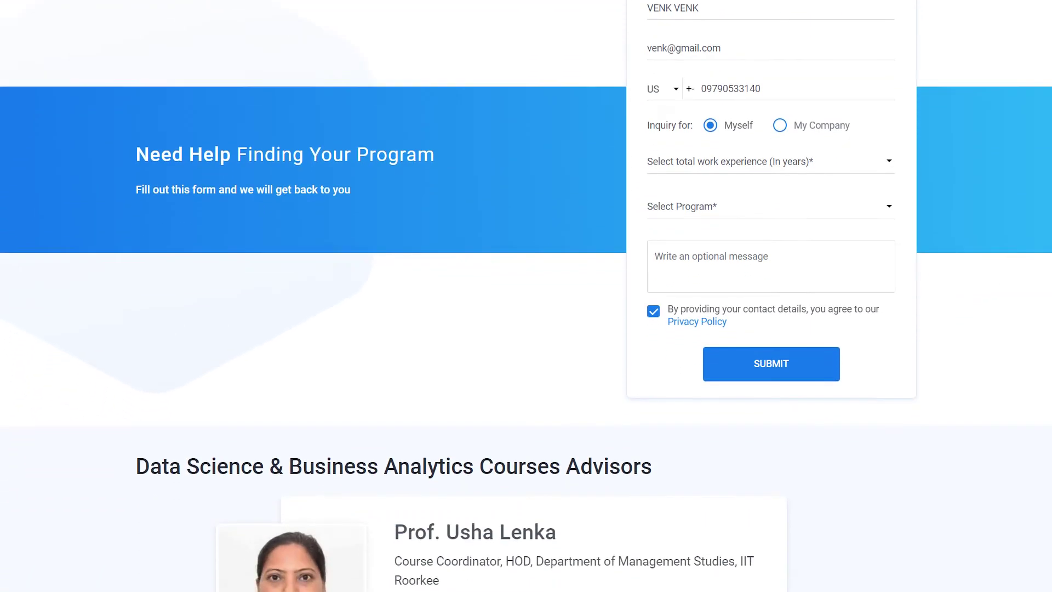
{"action": "scroll", "coordinate": [526, 296], "scroll_direction": "down", "scroll_amount": 3}
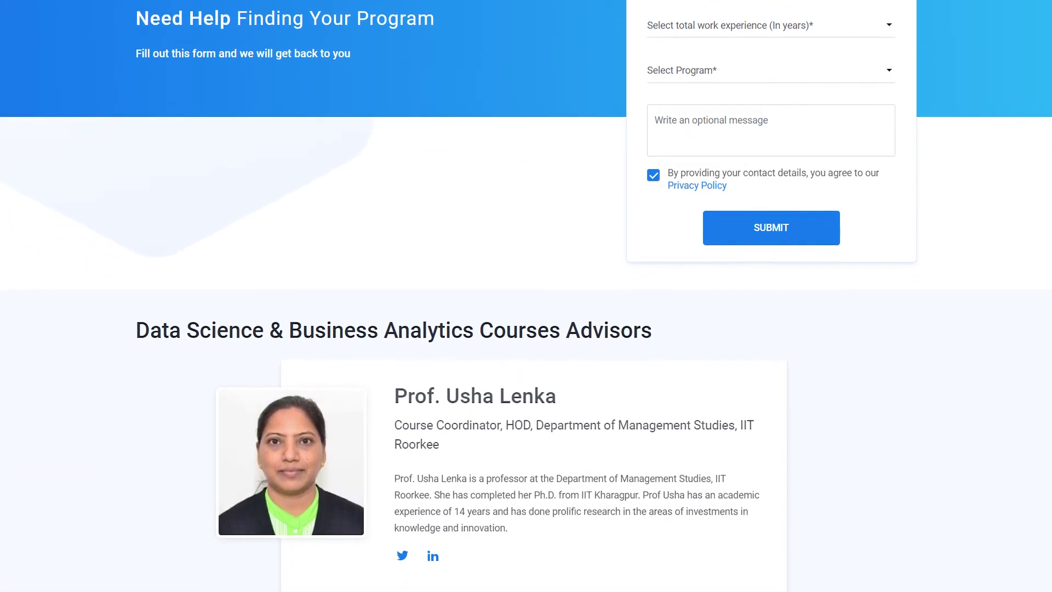
{"action": "scroll", "coordinate": [526, 296], "scroll_direction": "down", "scroll_amount": 3}
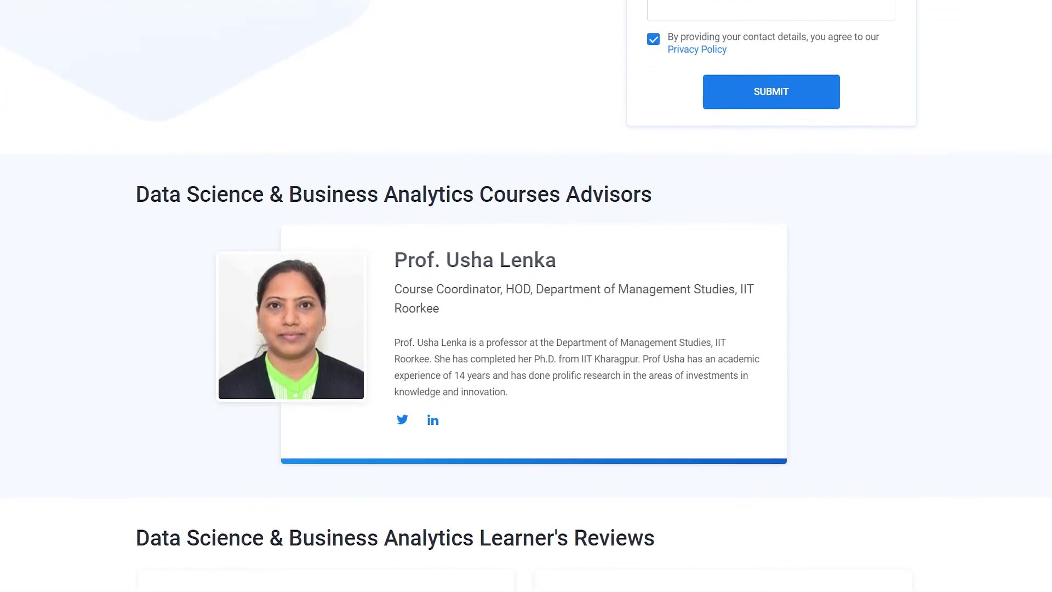
{"action": "scroll", "coordinate": [526, 296], "scroll_direction": "down", "scroll_amount": 3}
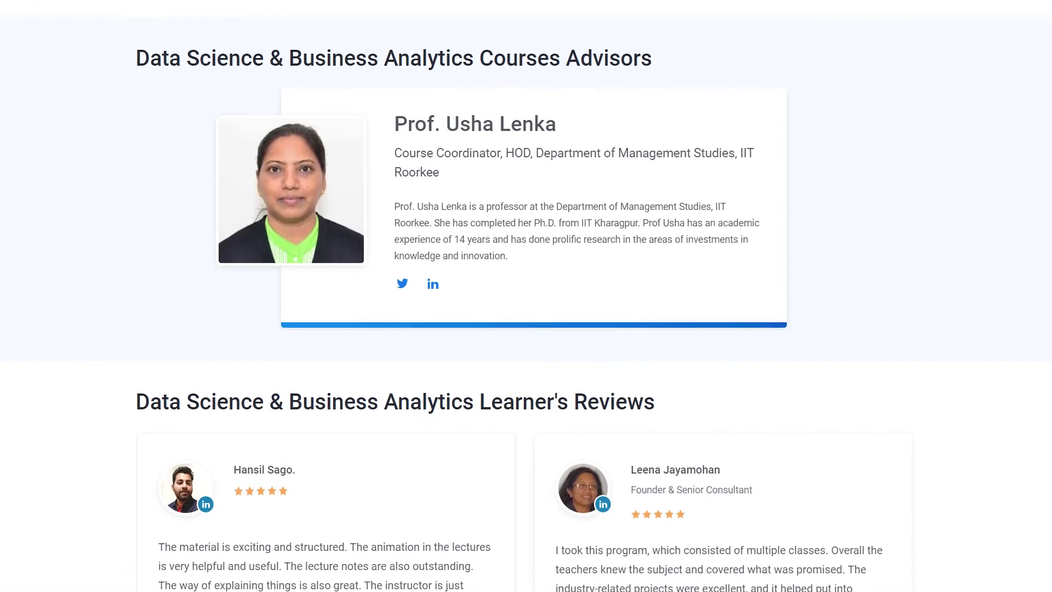
{"action": "scroll", "coordinate": [526, 296], "scroll_direction": "down", "scroll_amount": 1}
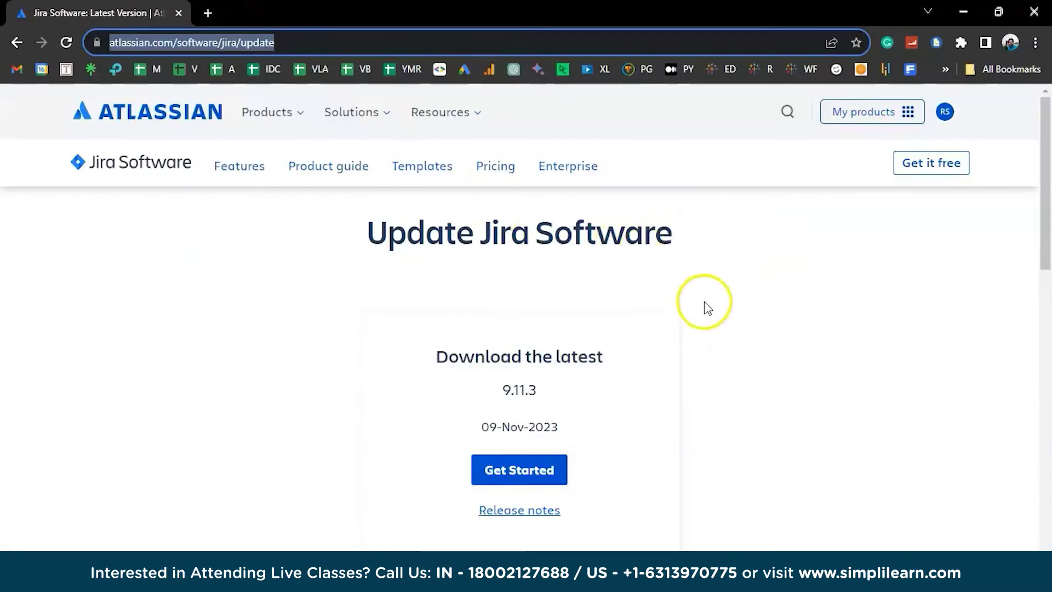
{"action": "left_click", "coordinate": [722, 343]}
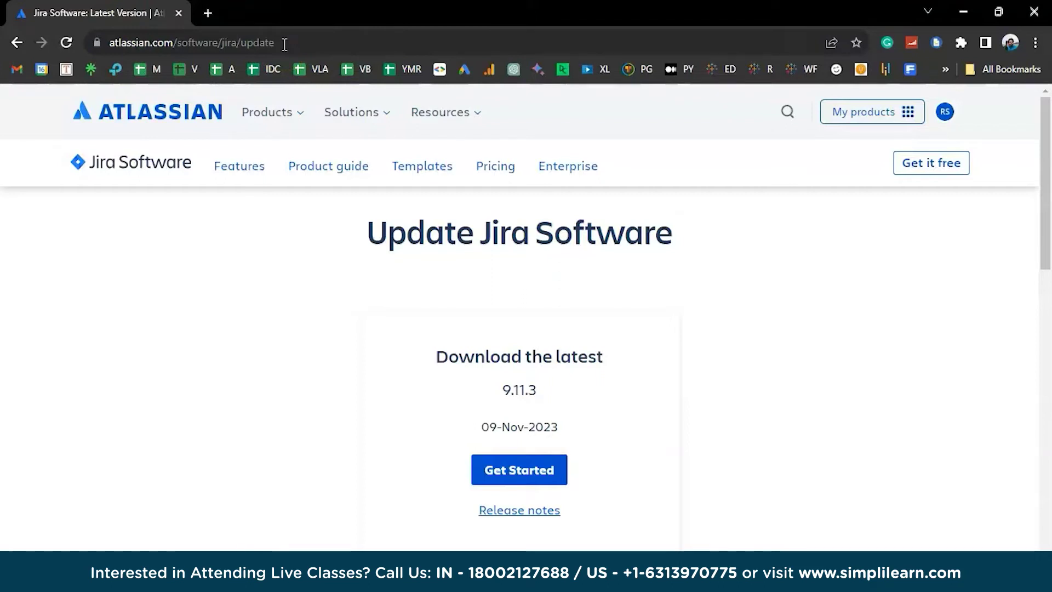
- Start the Jira Software 9.11.3 download, keeping Windows 64 Bit as the operating system
{"action": "left_click", "coordinate": [505, 481]}
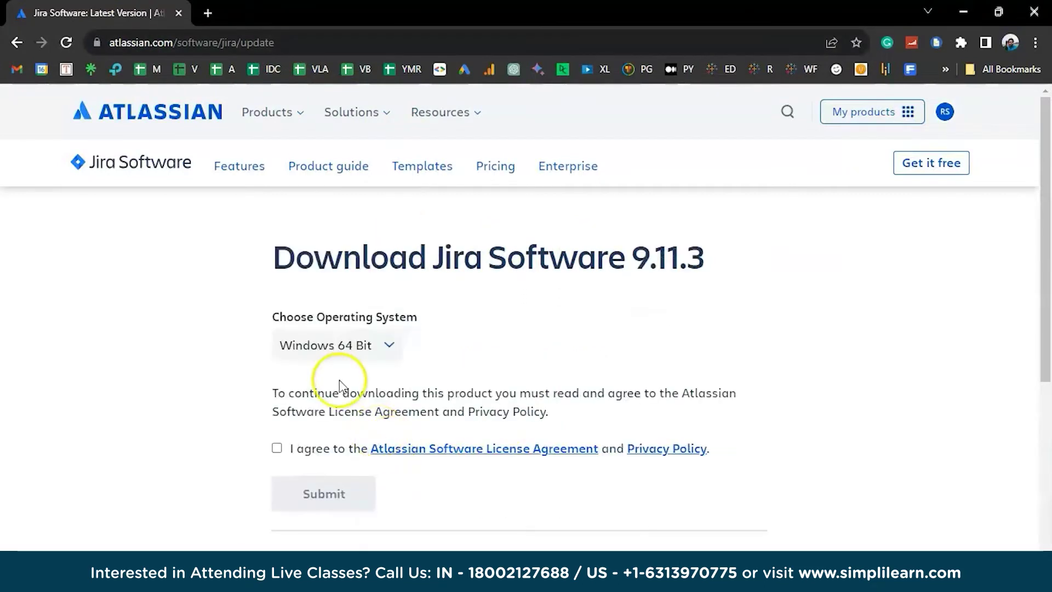
{"action": "left_click", "coordinate": [346, 345]}
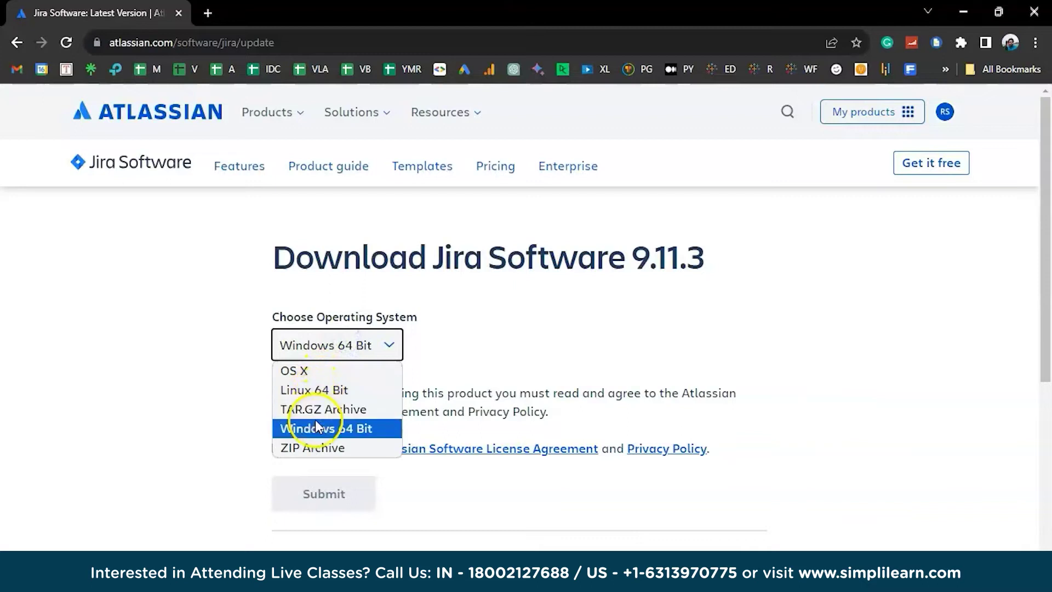
{"action": "left_click", "coordinate": [298, 346]}
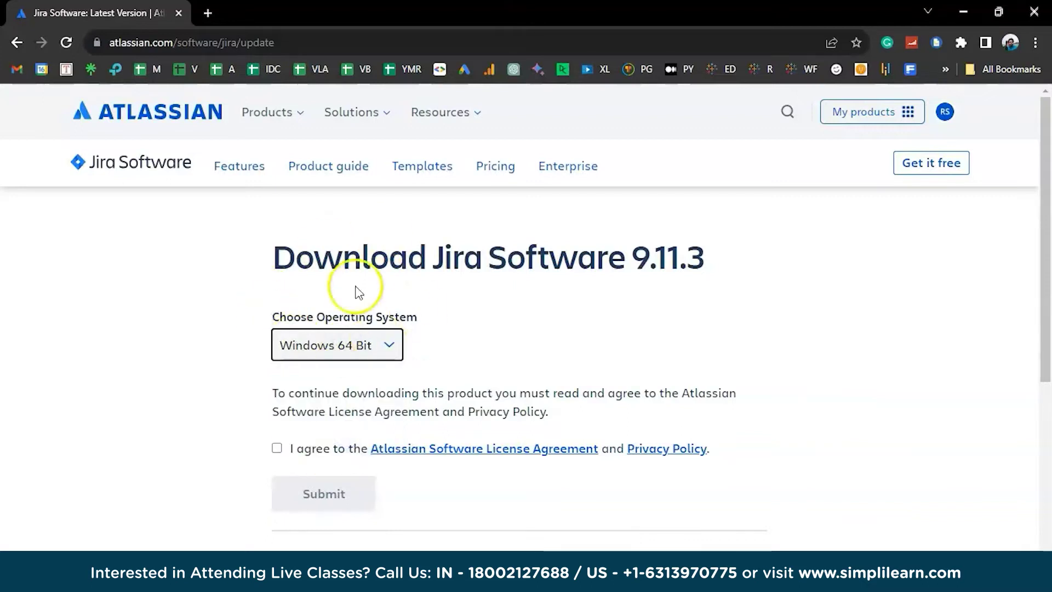
- Accept the license terms after reviewing the Software License Agreement in a separate tab
{"action": "left_click", "coordinate": [276, 450]}
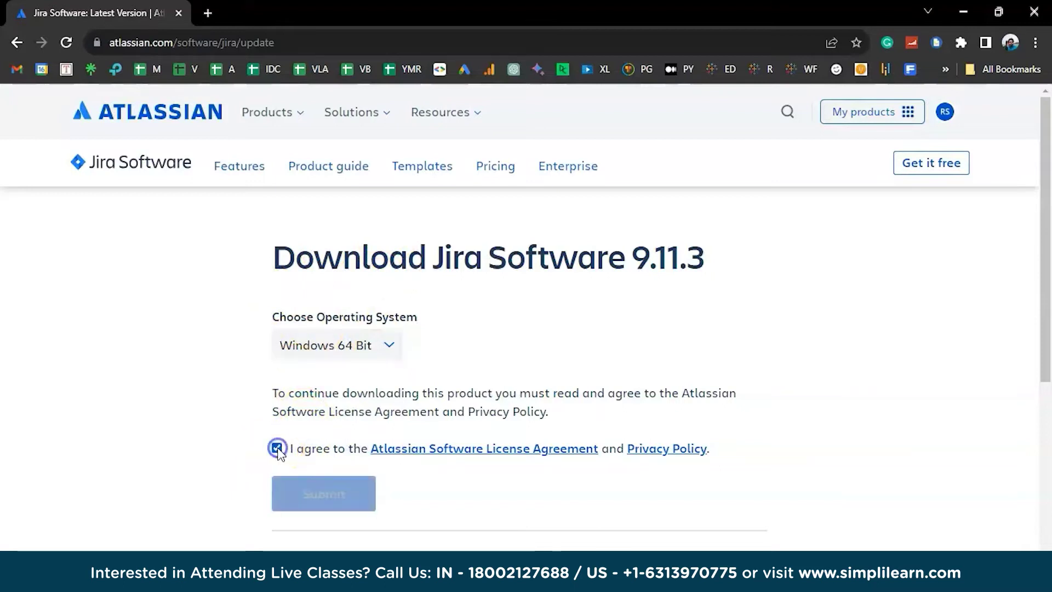
{"action": "left_click", "coordinate": [432, 450]}
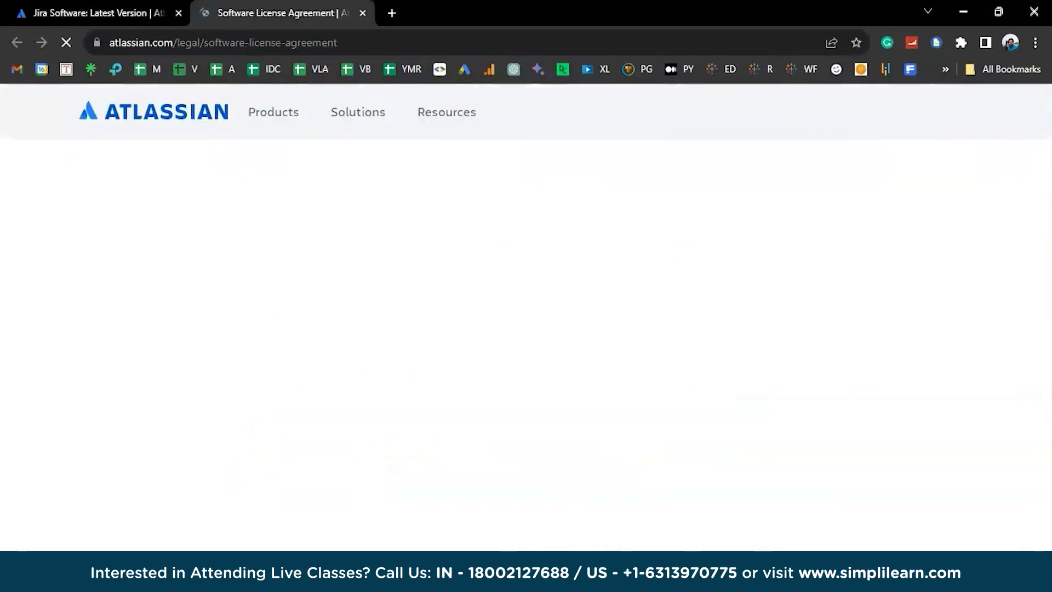
{"action": "scroll", "coordinate": [371, 376], "scroll_direction": "down", "scroll_amount": 20}
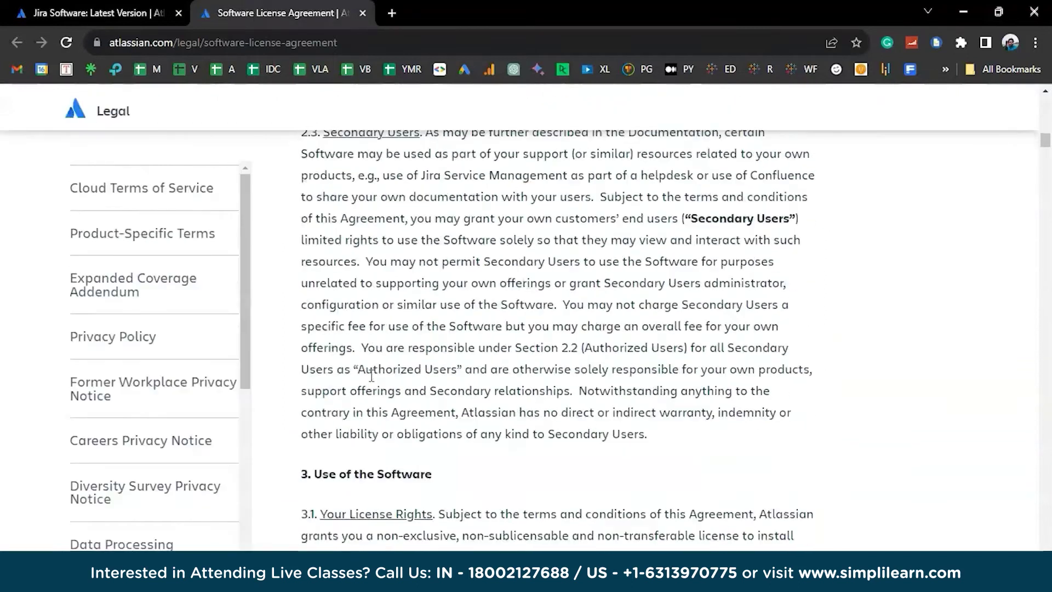
{"action": "left_click", "coordinate": [148, 18]}
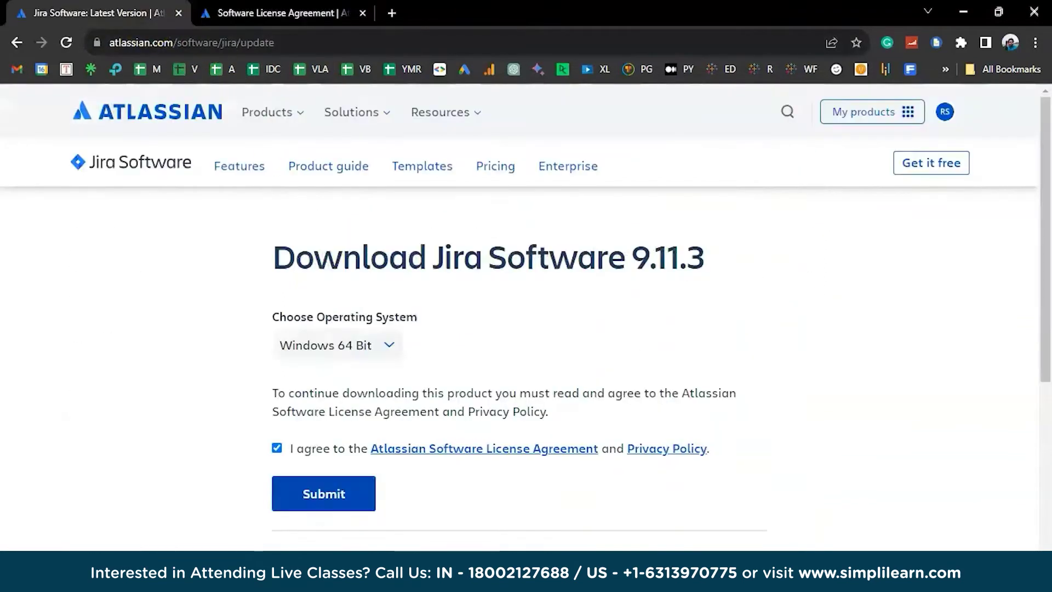
{"action": "scroll", "coordinate": [346, 436], "scroll_direction": "down", "scroll_amount": 2}
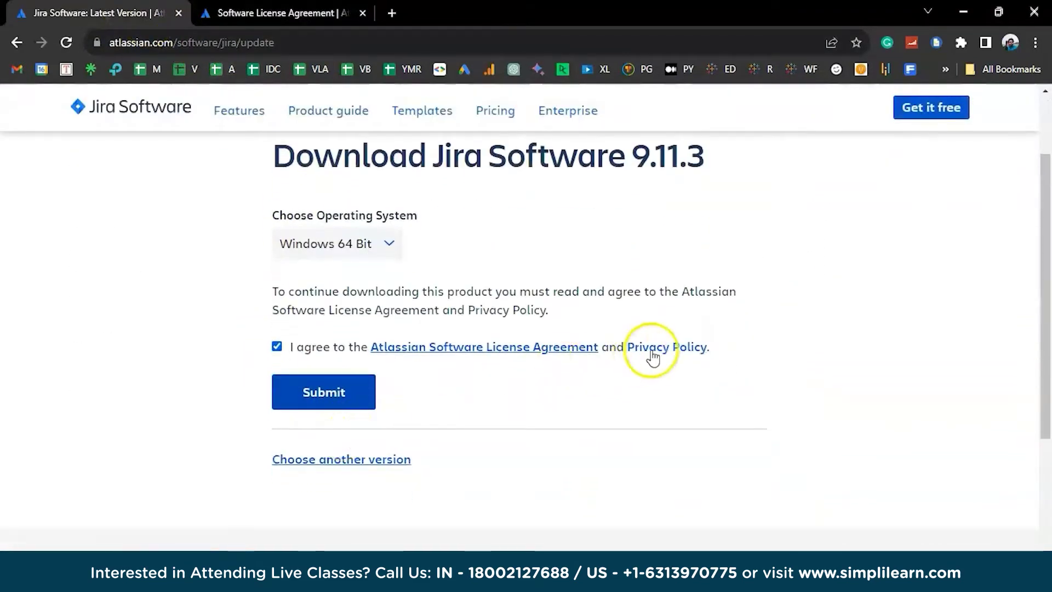
- Submit the Windows 64 Bit download and set atlassian-jira-software-9.11.3-x64.exe to open when done
{"action": "left_click", "coordinate": [679, 348]}
{"action": "left_click", "coordinate": [306, 403]}
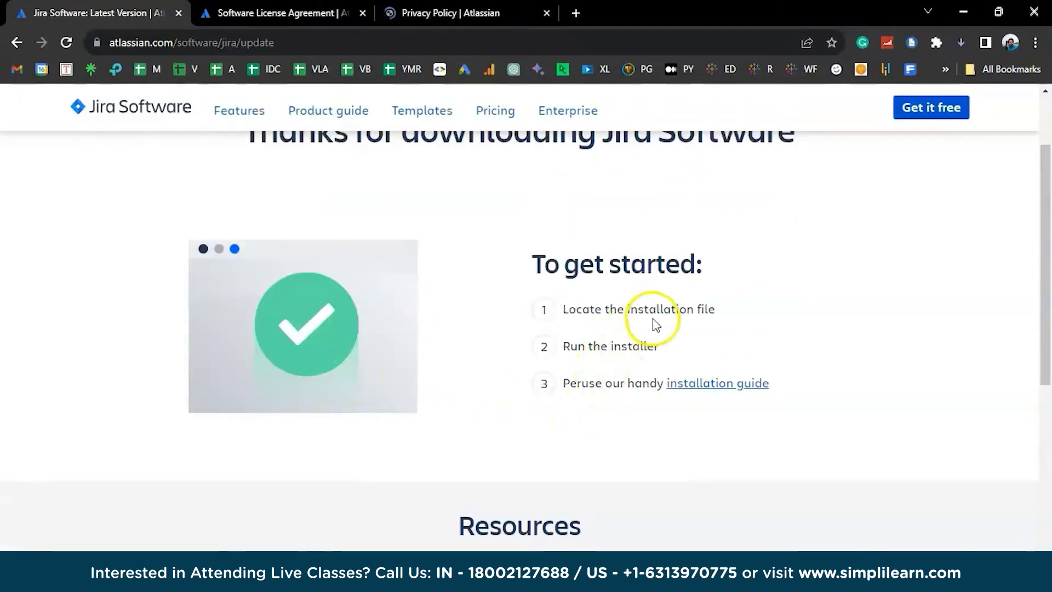
{"action": "scroll", "coordinate": [613, 454], "scroll_direction": "down", "scroll_amount": 2}
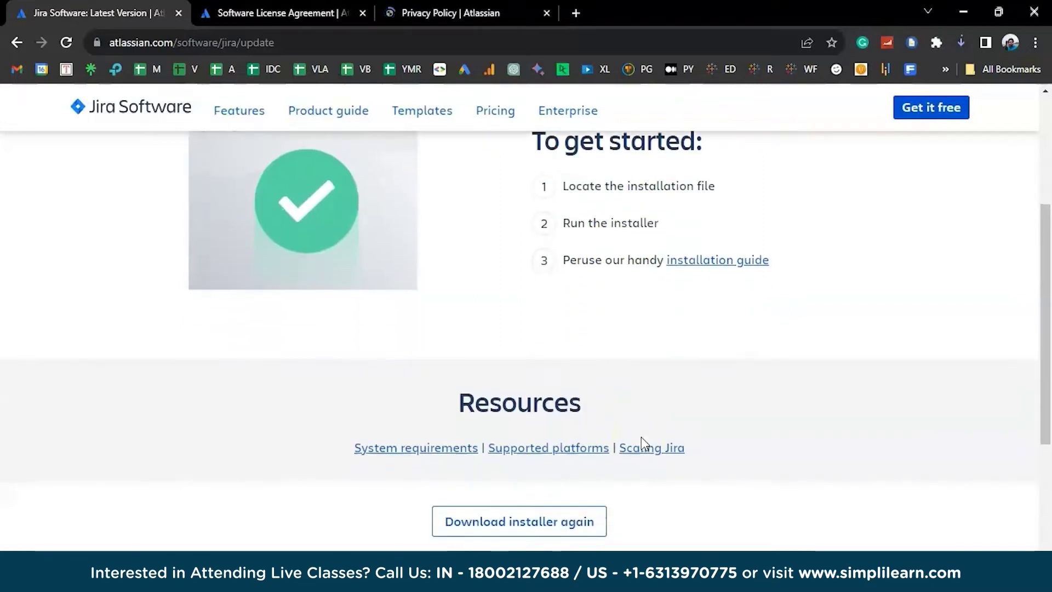
{"action": "scroll", "coordinate": [641, 436], "scroll_direction": "down", "scroll_amount": 1}
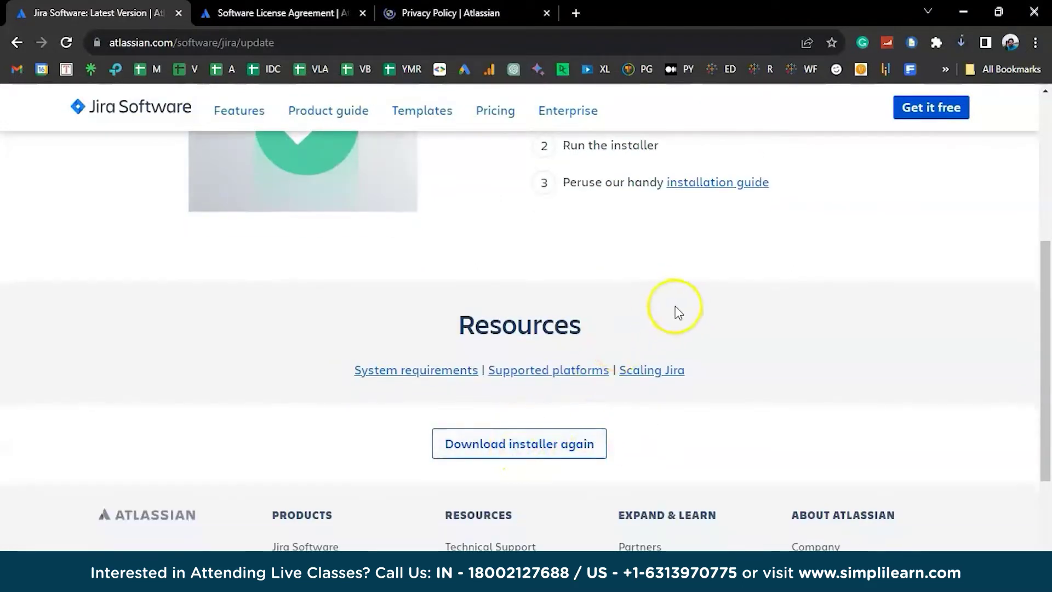
{"action": "left_click", "coordinate": [963, 43]}
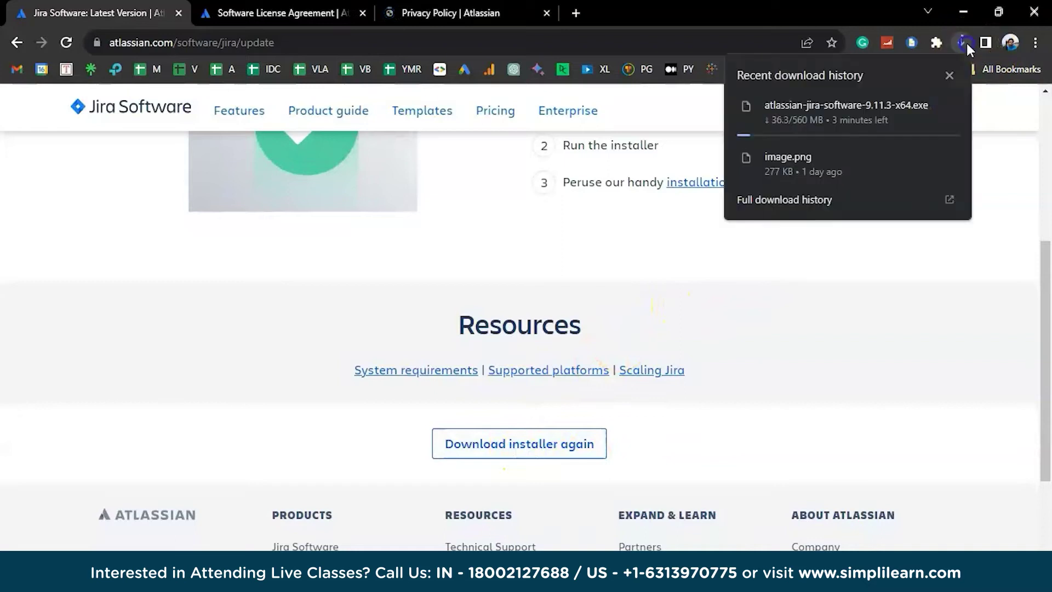
{"action": "left_click", "coordinate": [860, 112]}
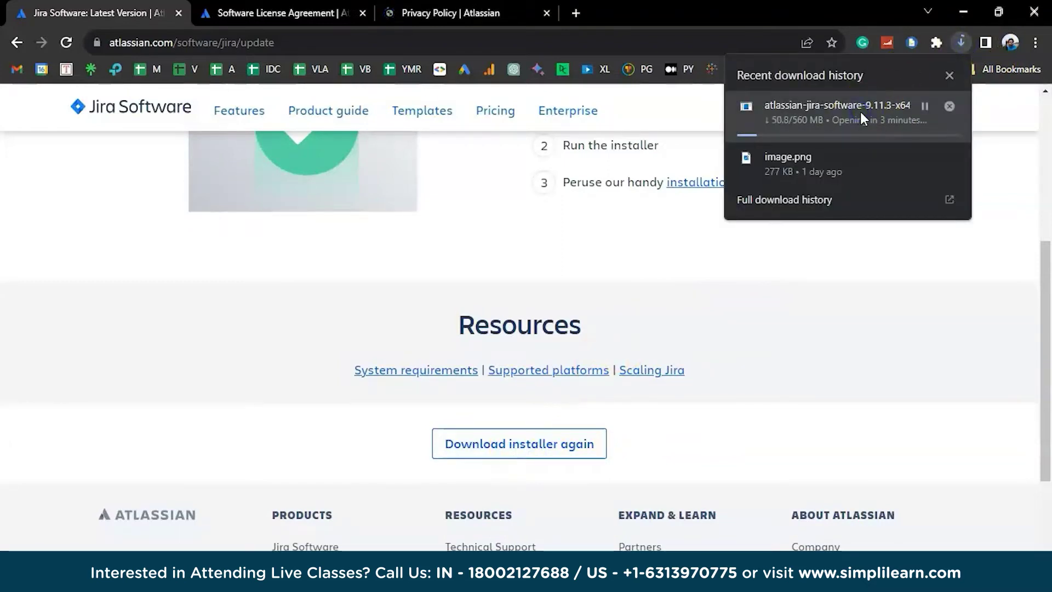
- Track the Jira installer in Chrome's full downloads list until it finishes and launches
{"action": "left_click", "coordinate": [784, 199]}
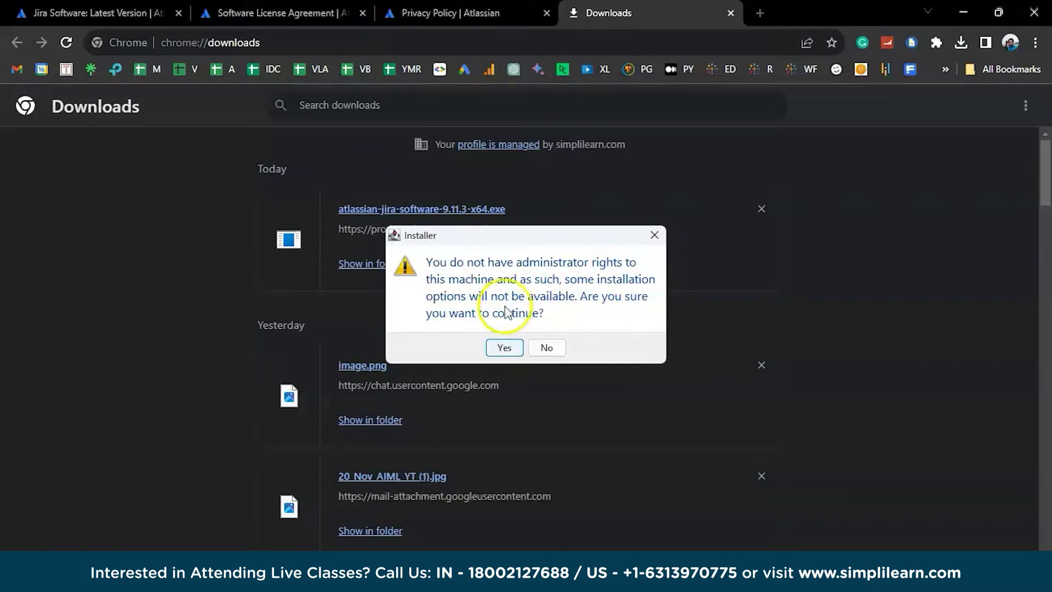
- Continue without administrator rights and run an Express Install of Jira 9.11.3 with default settings
{"action": "left_click", "coordinate": [505, 348]}
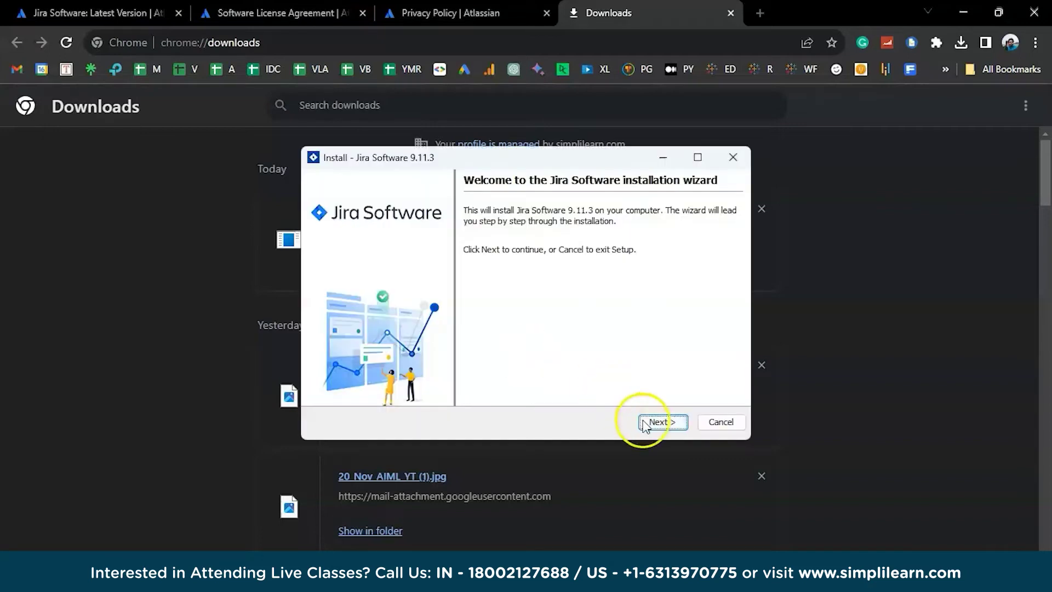
{"action": "left_click", "coordinate": [659, 422]}
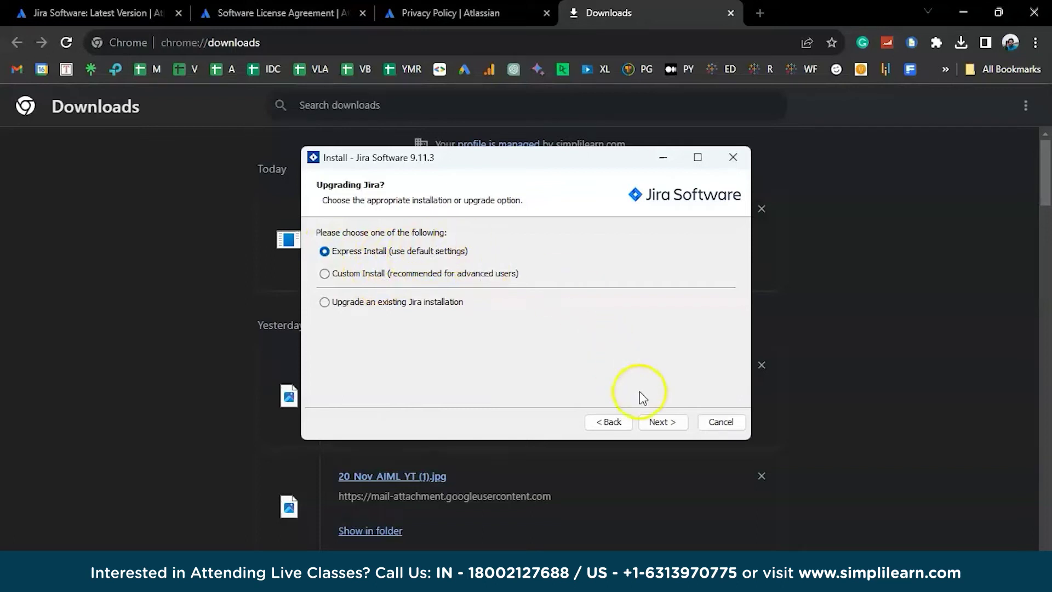
{"action": "left_click", "coordinate": [655, 425]}
{"action": "left_click", "coordinate": [652, 423]}
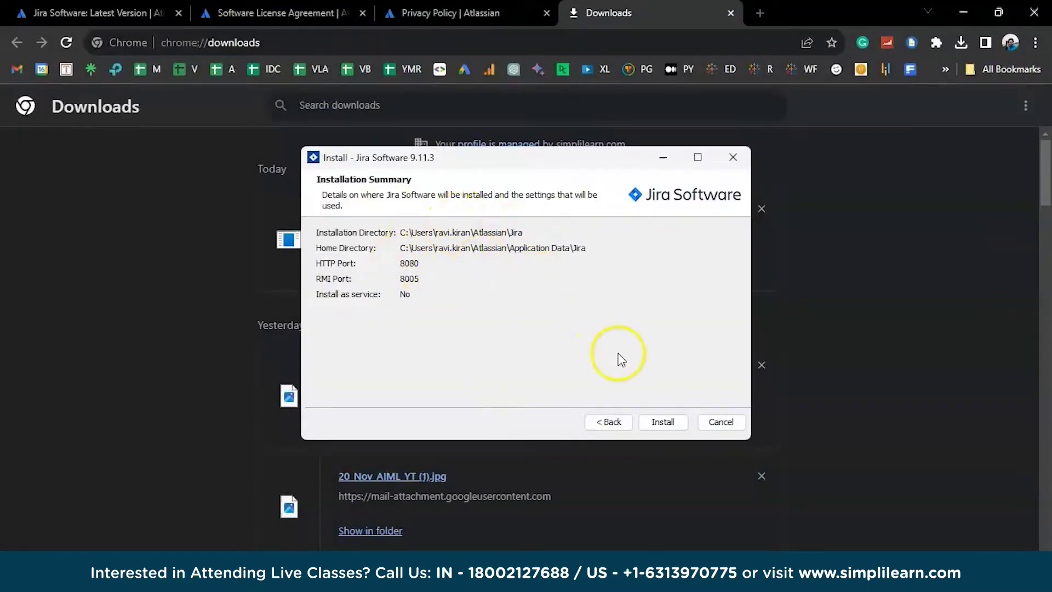
{"action": "left_click", "coordinate": [649, 420]}
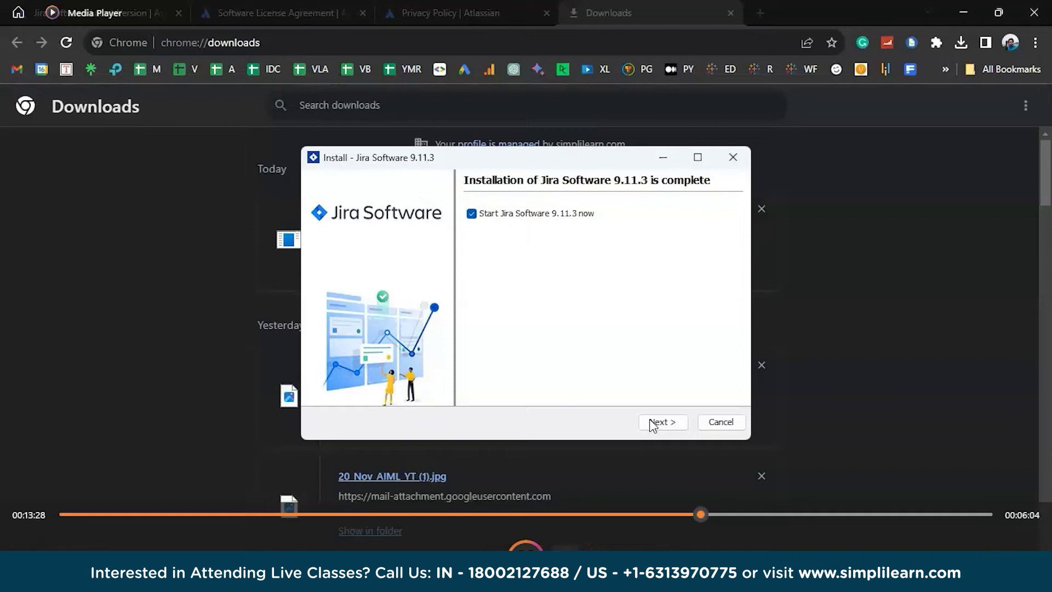
{"action": "left_click", "coordinate": [652, 423]}
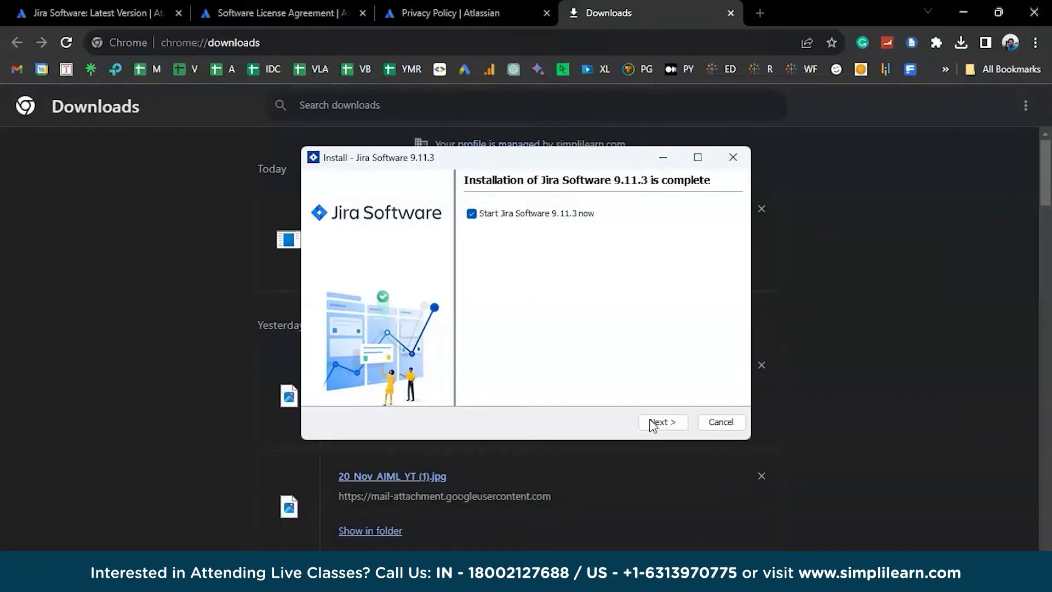
- Move past the completion page and wait for Jira 9.11.3 to finish launching
{"action": "left_click", "coordinate": [651, 423]}
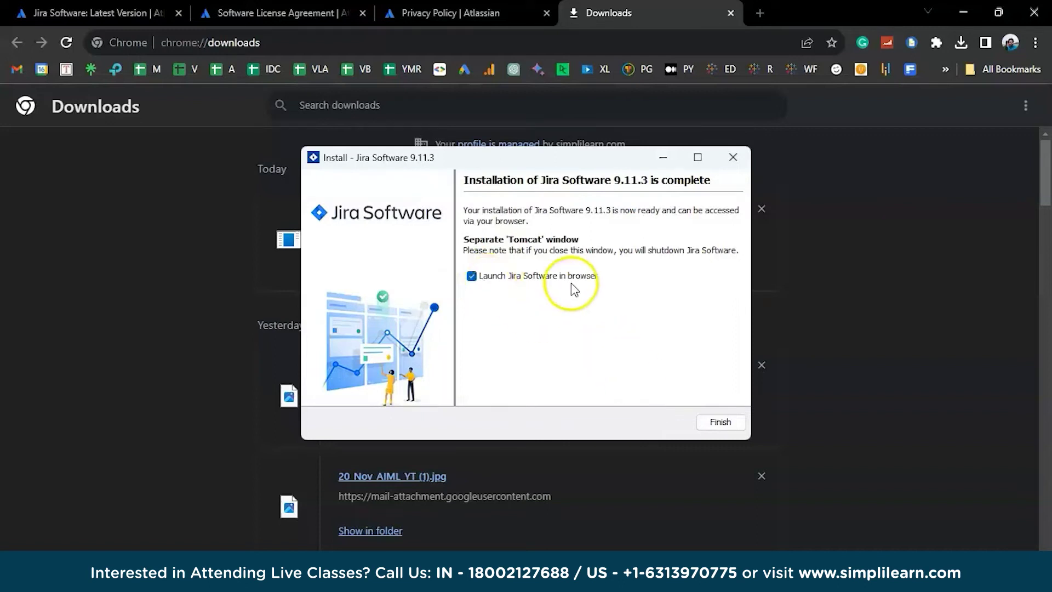
- Finish the wizard with 'Launch Jira Software in browser' kept on, minimizing the Tomcat console
{"action": "left_click", "coordinate": [472, 276]}
{"action": "left_click", "coordinate": [471, 276]}
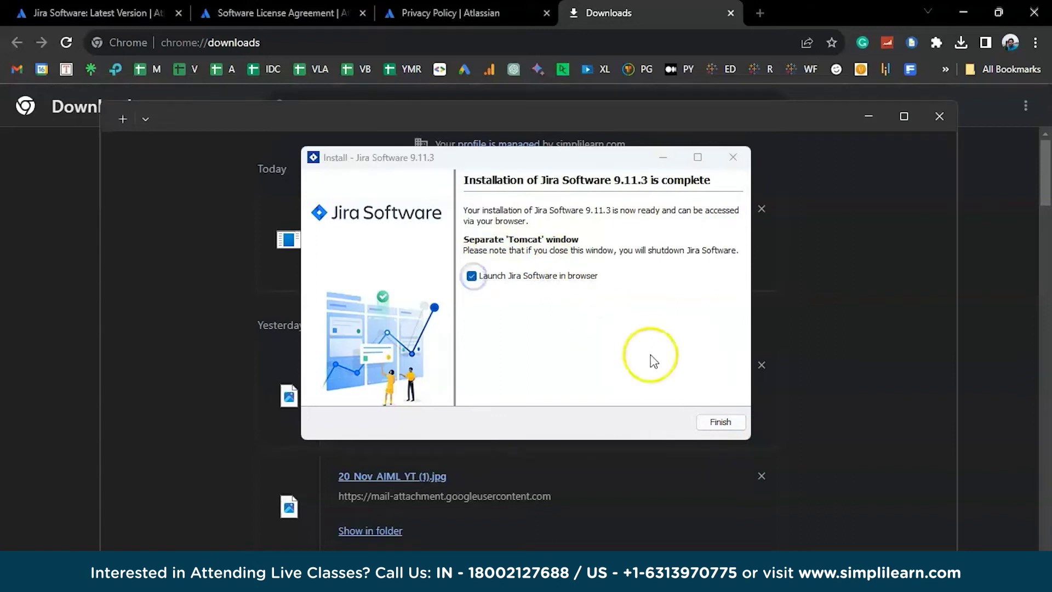
{"action": "left_click", "coordinate": [721, 422]}
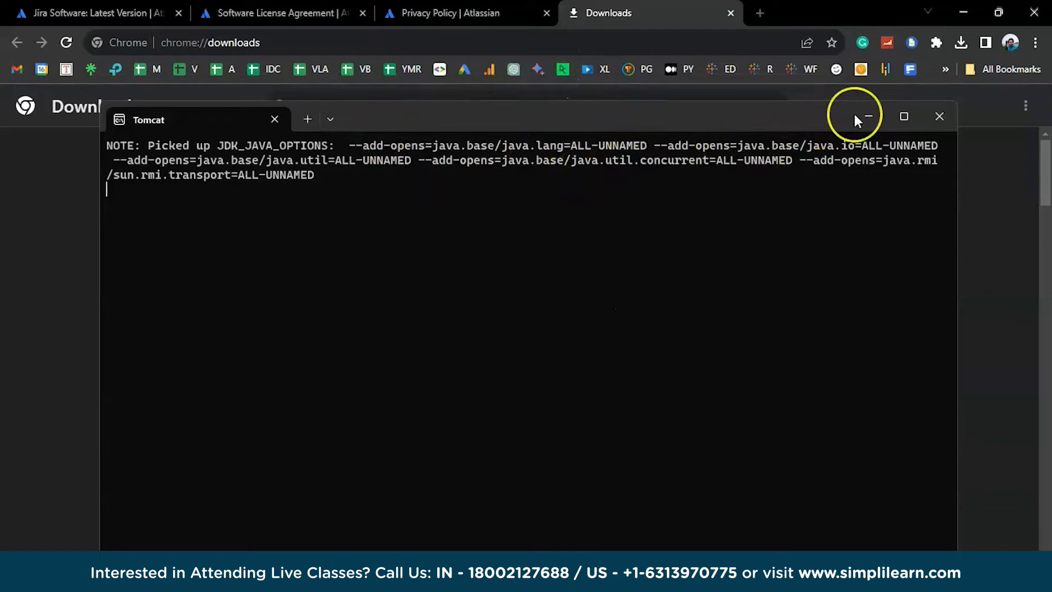
{"action": "left_click", "coordinate": [868, 116]}
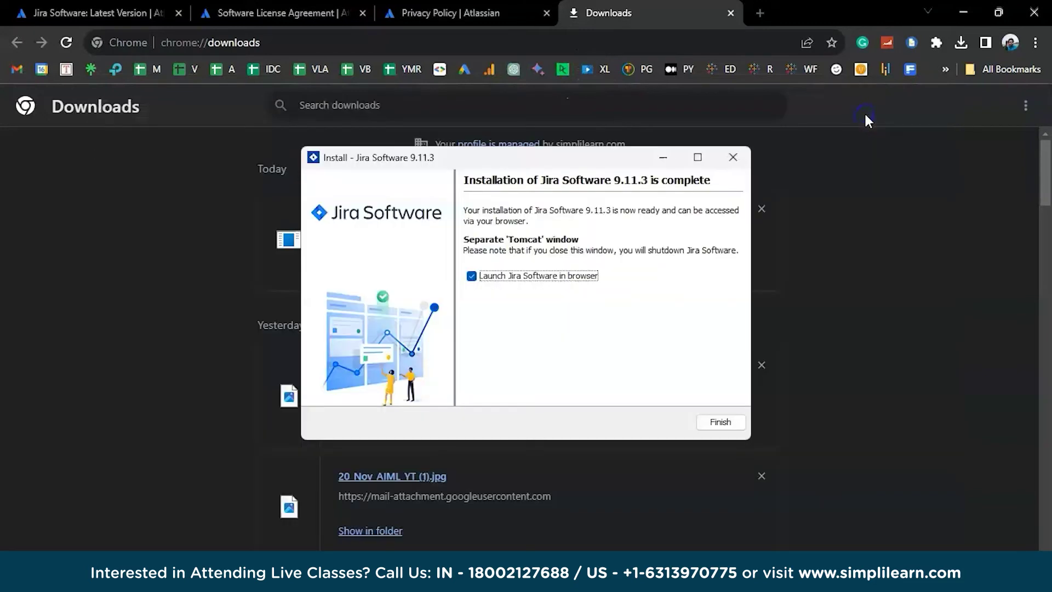
{"action": "left_click", "coordinate": [718, 423]}
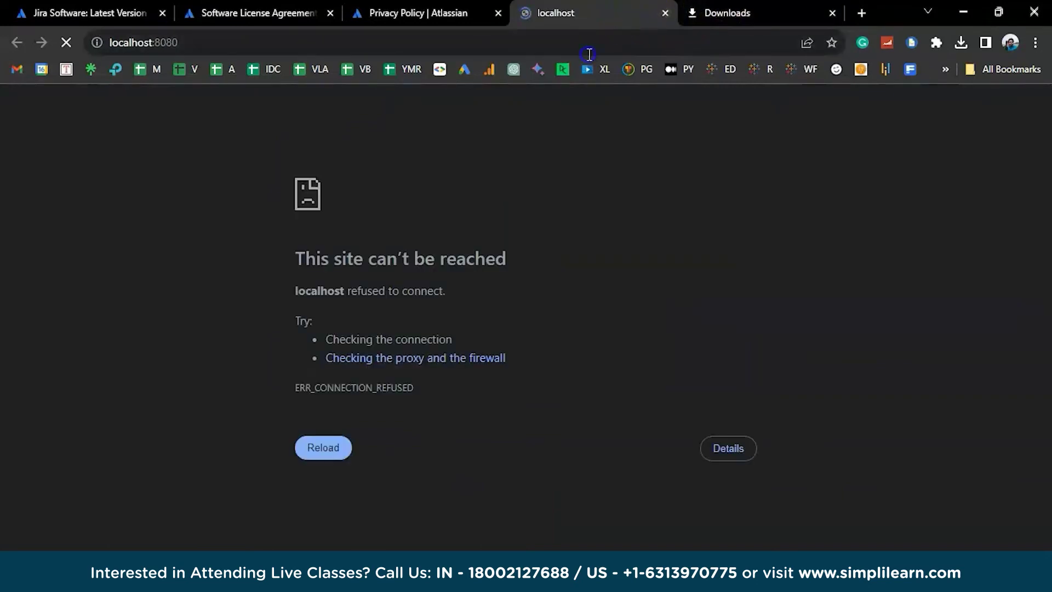
- Maximize the localhost:8080 window, retry loading it, and check the Tomcat console output
{"action": "double_click", "coordinate": [545, 55]}
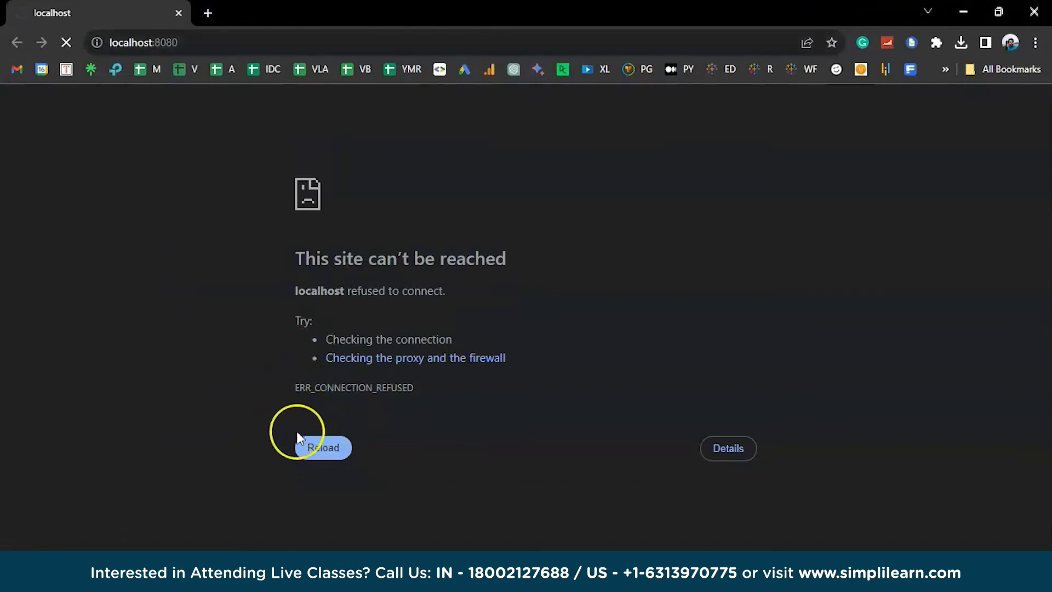
{"action": "left_click", "coordinate": [306, 451]}
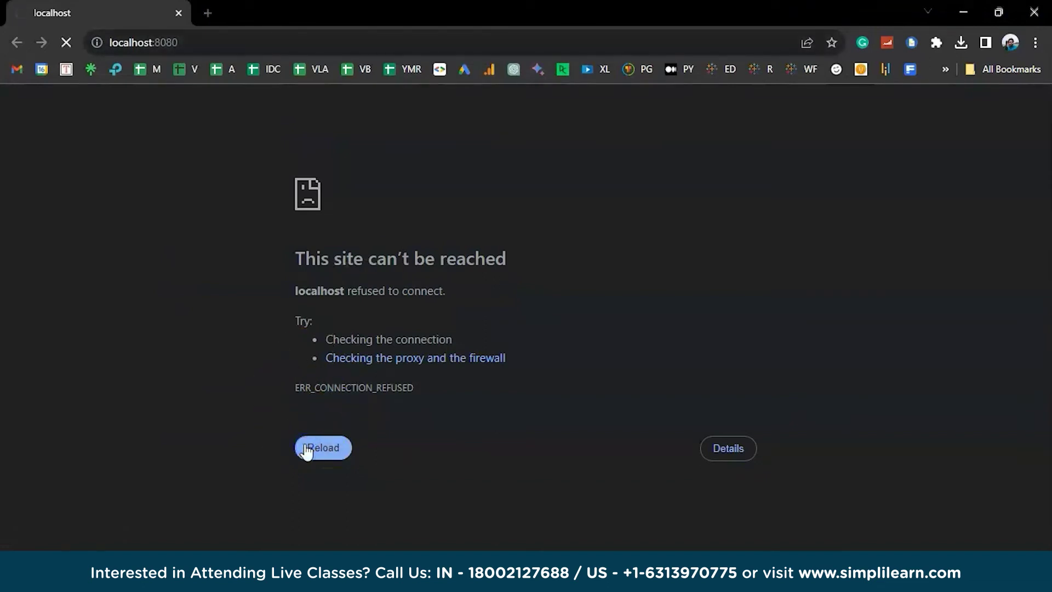
{"action": "key", "text": "alt+Tab"}
{"action": "left_click", "coordinate": [515, 247]}
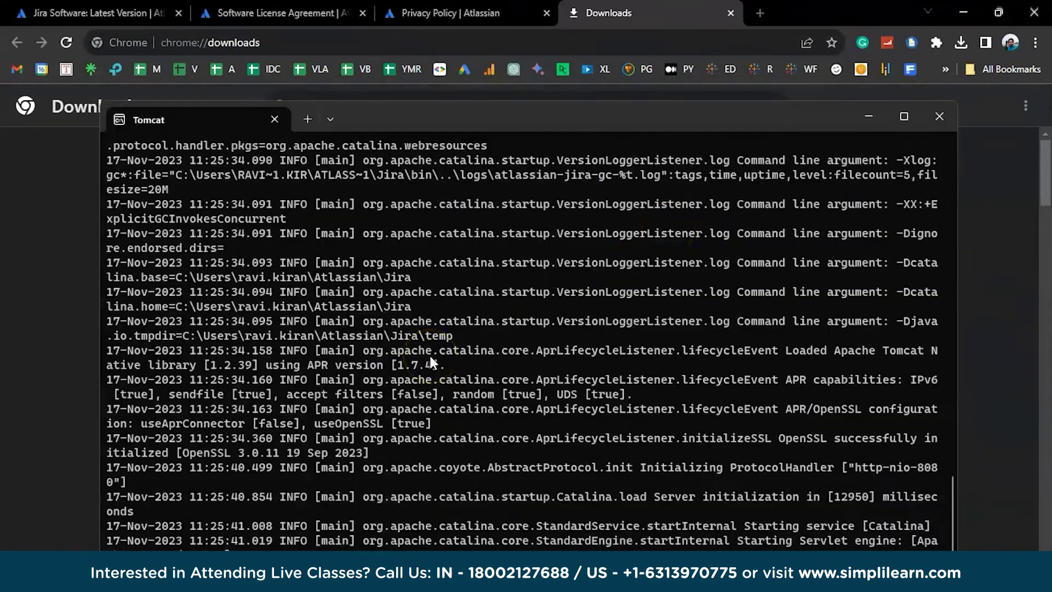
{"action": "key", "text": "alt+Tab"}
- Reopen the Atlassian Jira Software product page from Chrome's browsing history
{"action": "left_click", "coordinate": [606, 270]}
{"action": "left_click", "coordinate": [1035, 42]}
{"action": "mouse_move", "coordinate": [833, 128]}
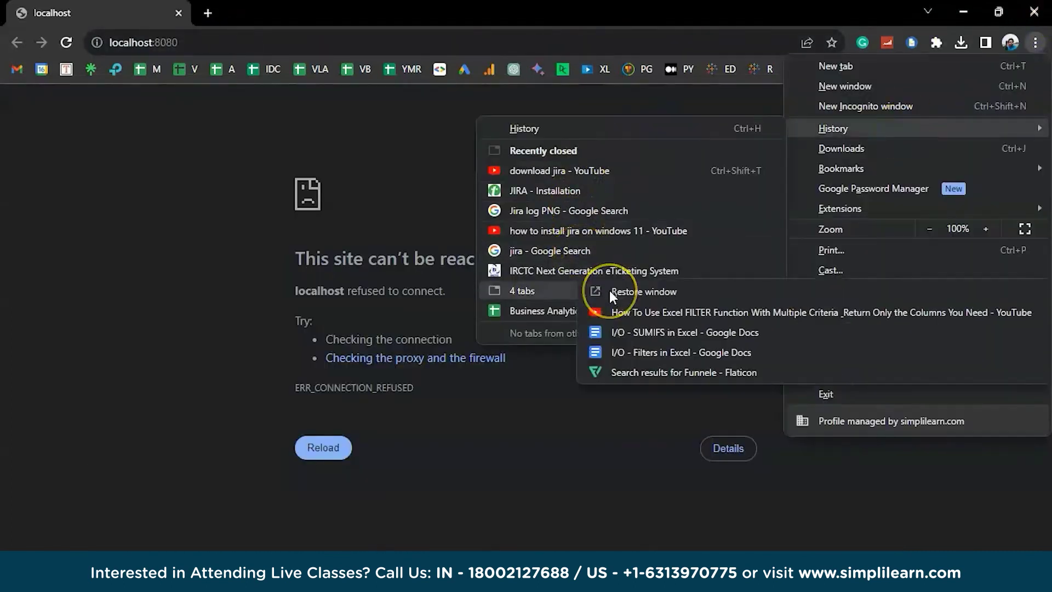
{"action": "left_click", "coordinate": [543, 250]}
{"action": "left_click", "coordinate": [263, 270]}
- Search for 'JIRA login' and sign in with the Atlassian account to reach the Start page
{"action": "left_click", "coordinate": [761, 282]}
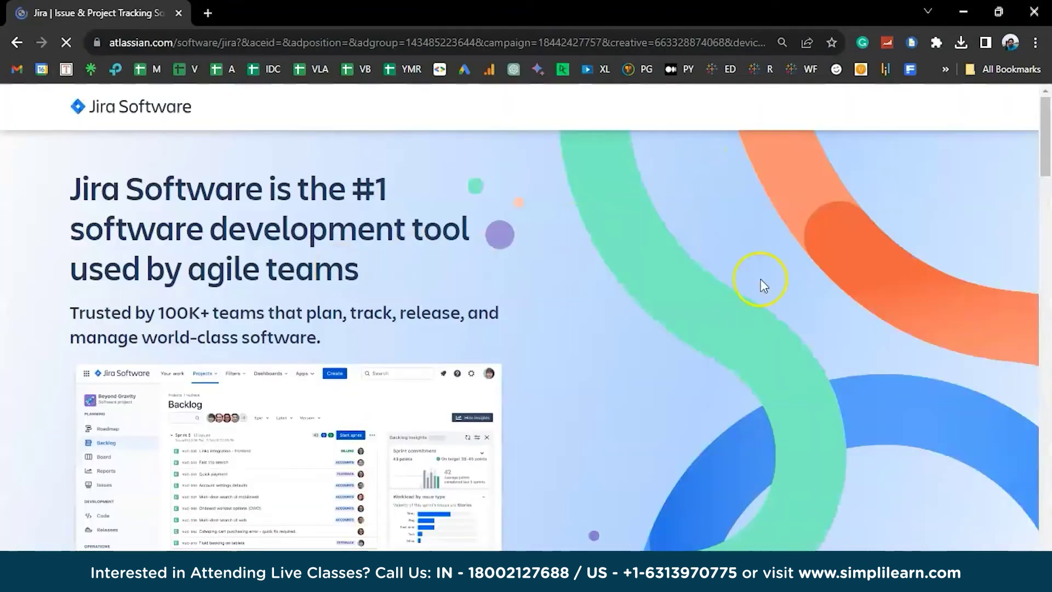
{"action": "left_click", "coordinate": [521, 45]}
{"action": "type", "text": "JIRA login"}
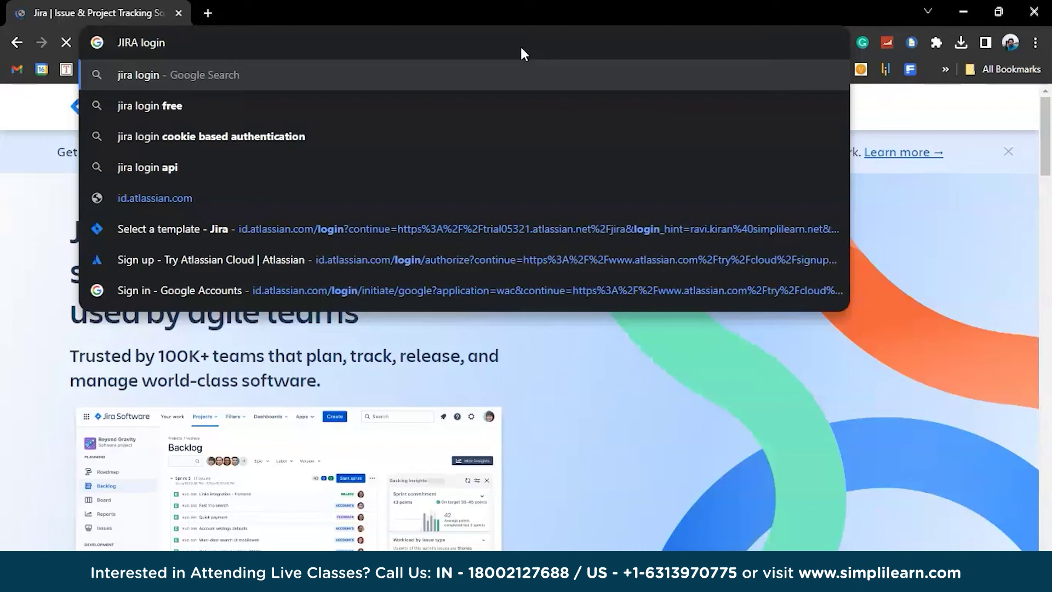
{"action": "key", "text": "Return"}
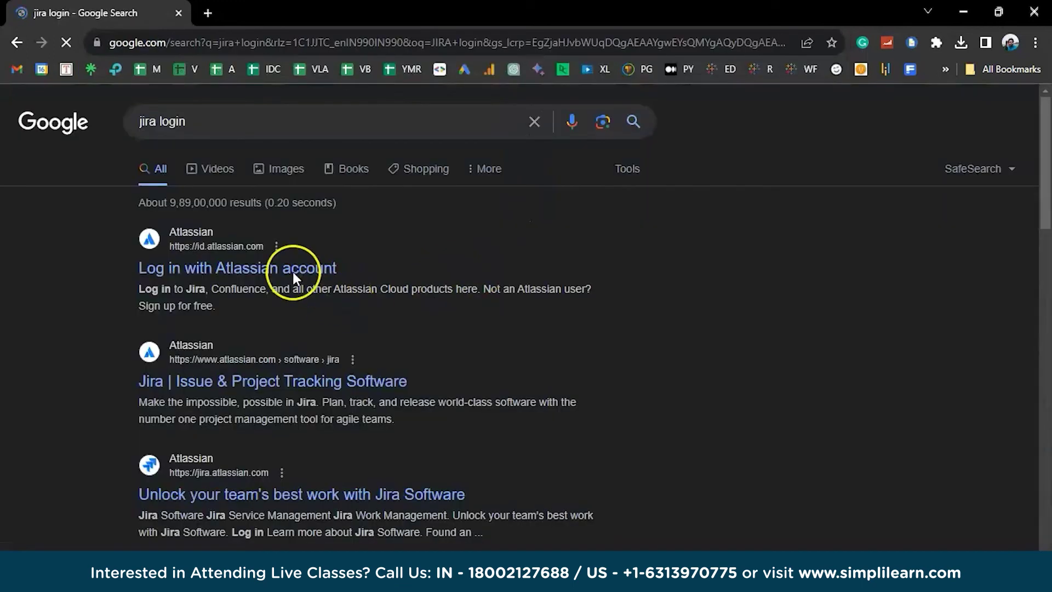
{"action": "left_click", "coordinate": [297, 267]}
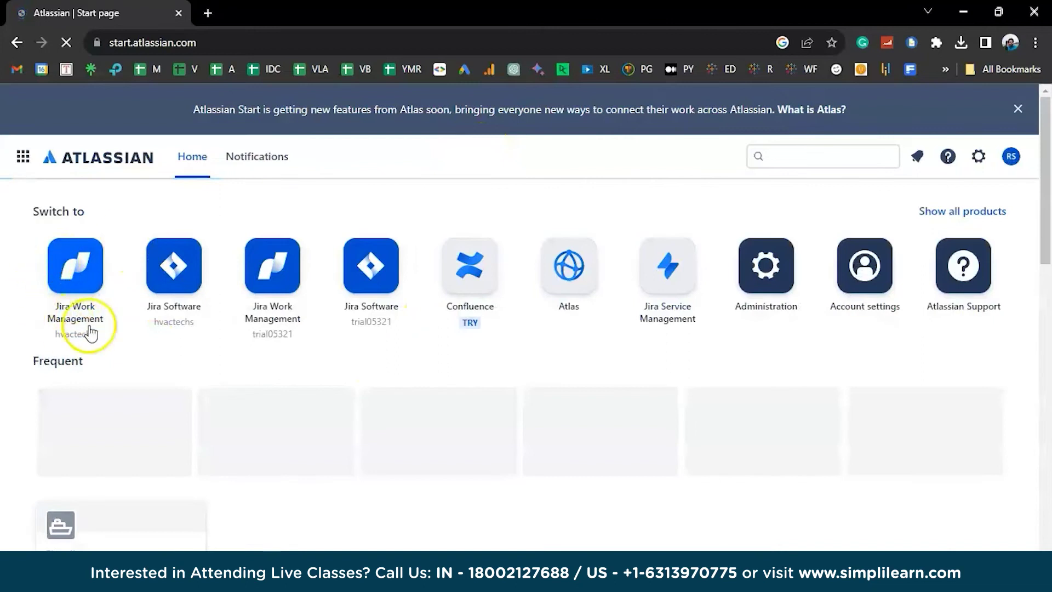
- Open the hvactechs Jira Software site to list the eshop (ES) and Simpli (SIM) projects
{"action": "left_click", "coordinate": [189, 282]}
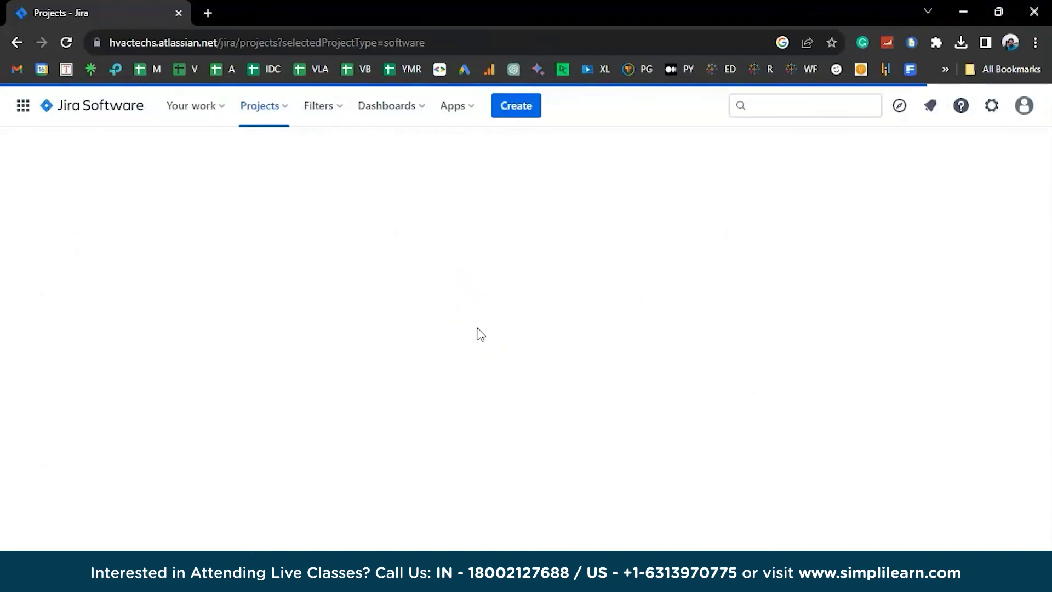
{"action": "left_click", "coordinate": [157, 314]}
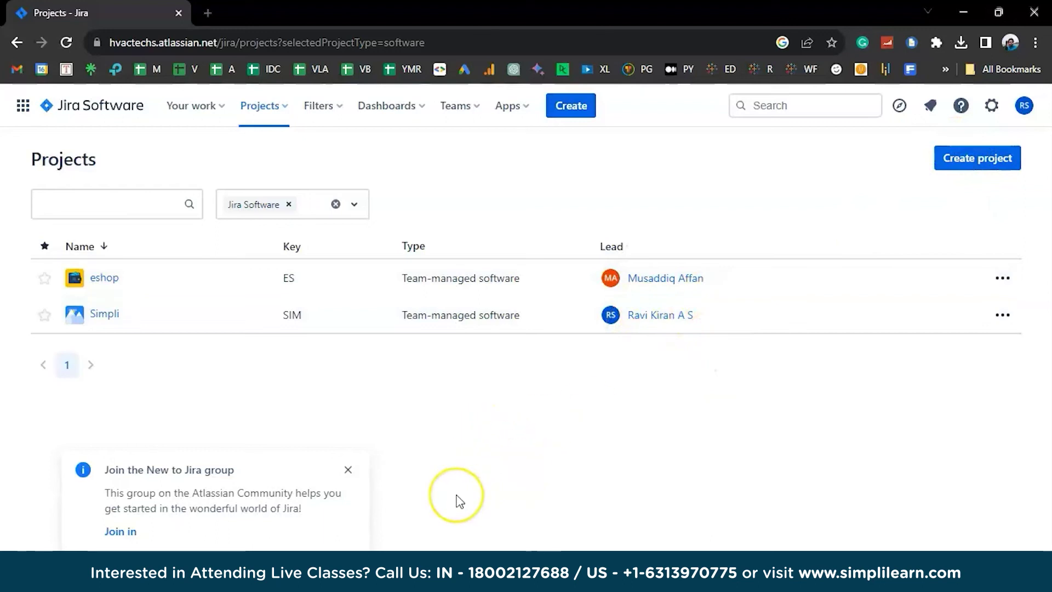
- Bring up the Windows Alt+Tab switcher from the Jira Projects page
{"action": "key", "text": "alt+Tab"}
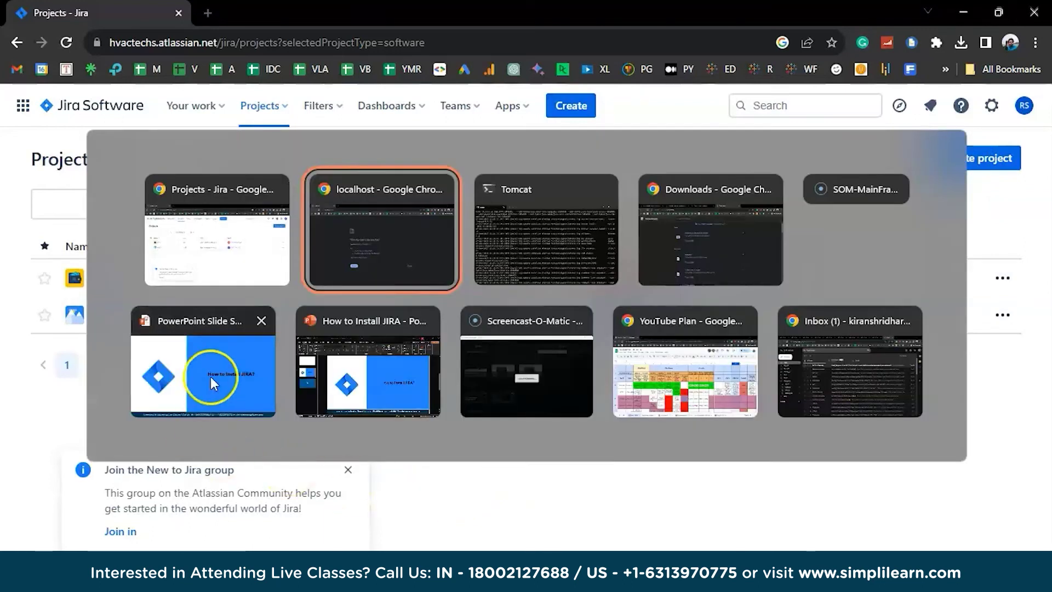